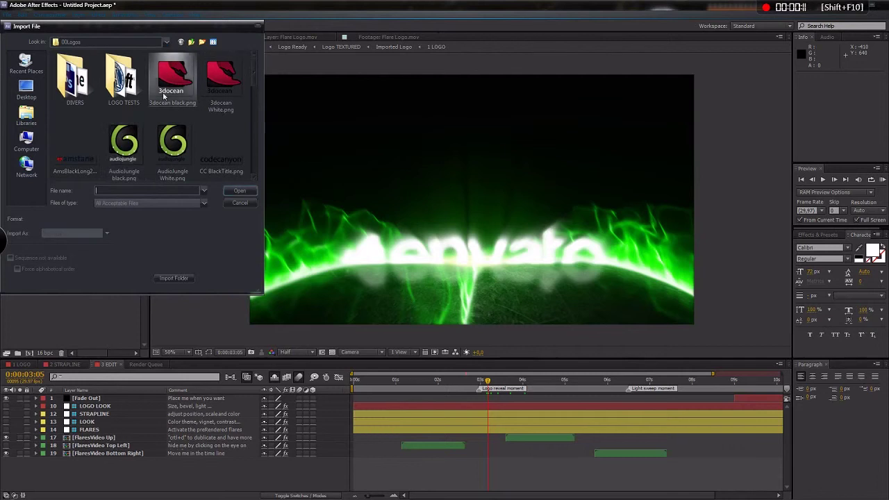
# - Import AudioJungle black.png and add it to the 1 LOGO composition beneath the Replace me layer
pyautogui.click(124, 148)
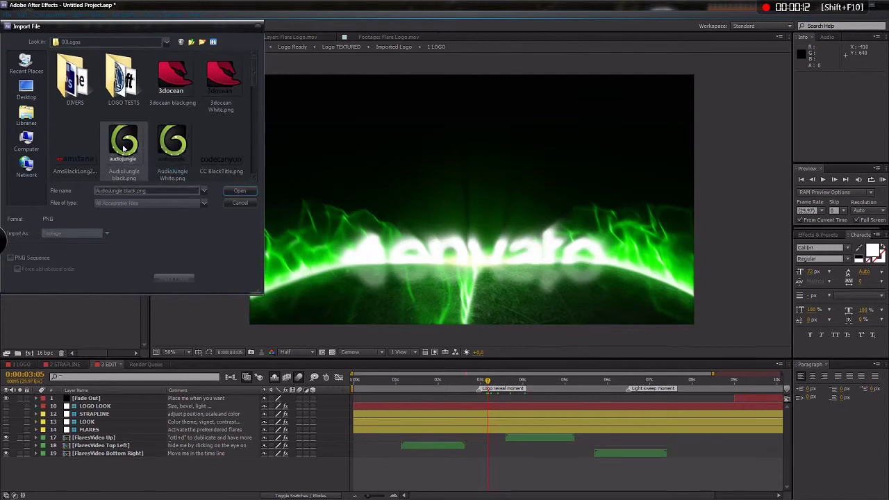
pyautogui.click(239, 191)
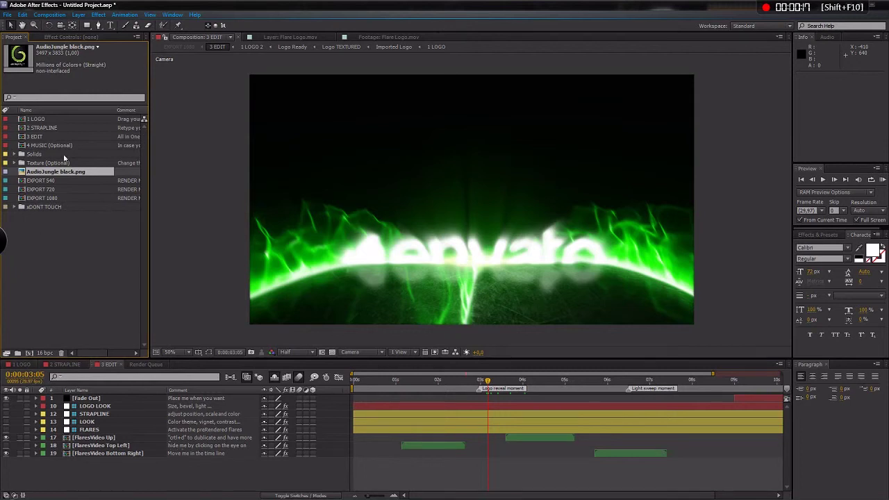
pyautogui.doubleClick(35, 120)
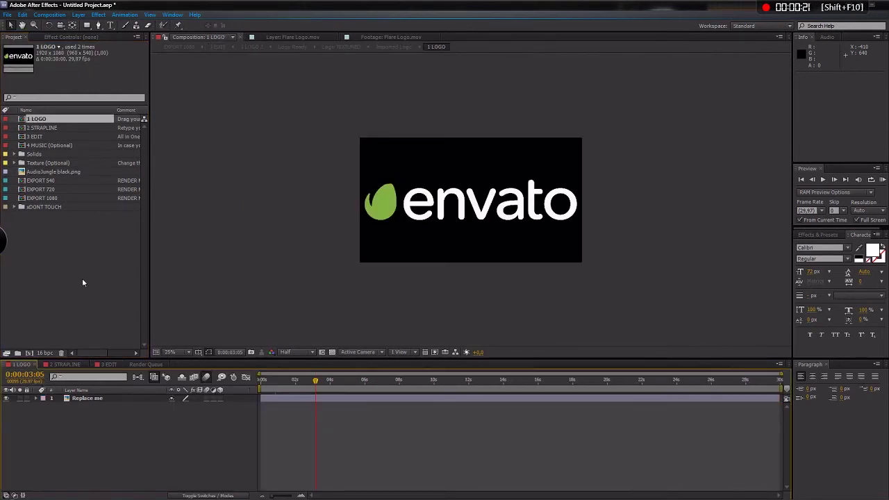
pyautogui.click(43, 173)
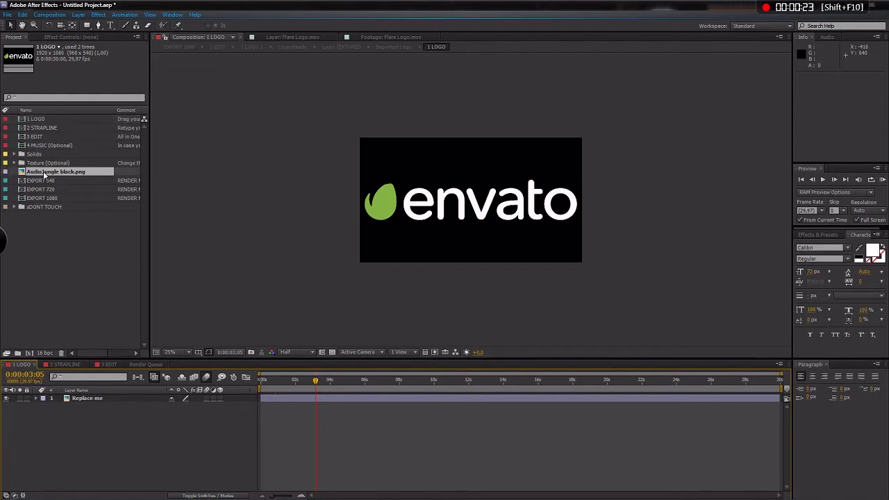
pyautogui.moveTo(44, 173); pyautogui.dragTo(73, 416)
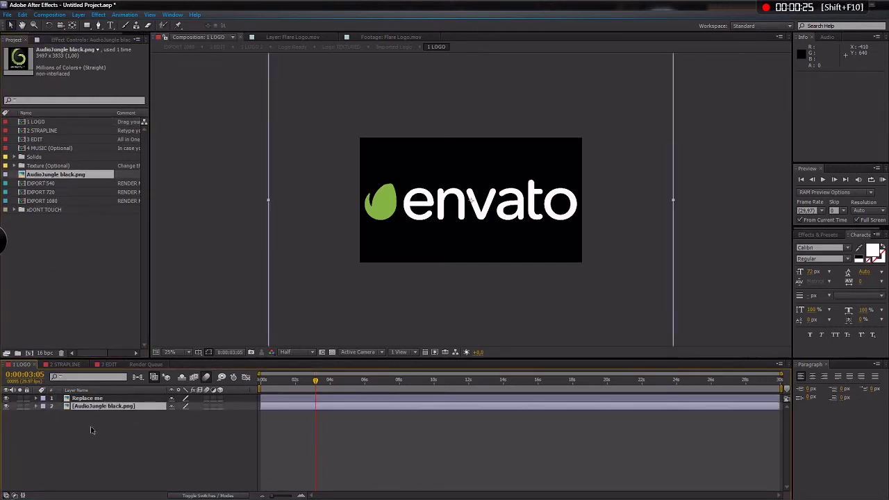
# - Hide the Replace me layer and set the AudioJungle black.png layer's scale to 30%
pyautogui.click(7, 398)
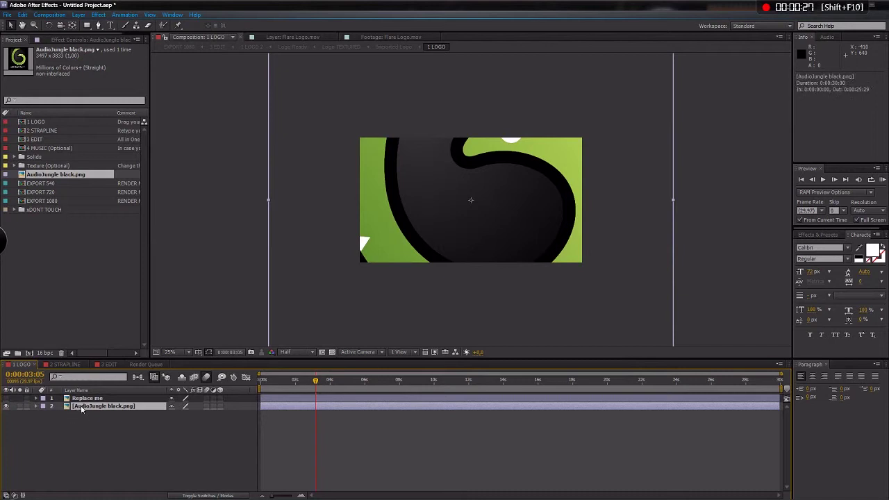
pyautogui.hotkey('alt', 'shift', 's')
pyautogui.moveTo(185, 414); pyautogui.dragTo(153, 424)
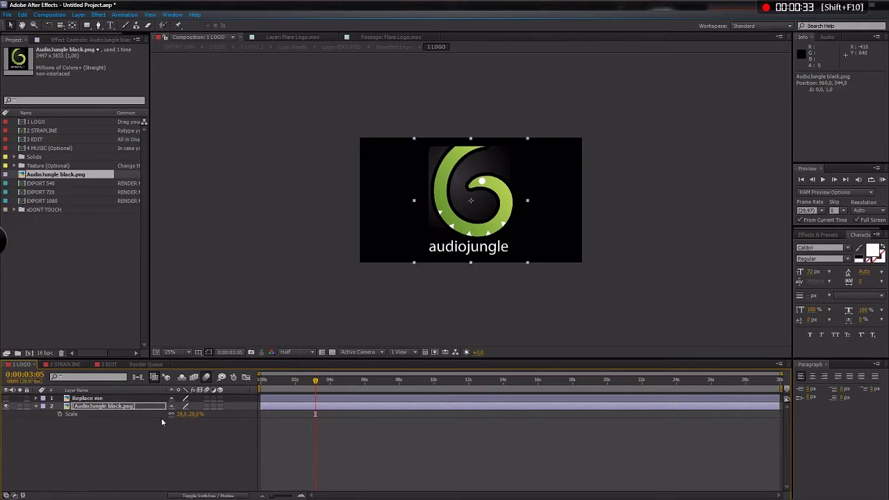
pyautogui.click(182, 414)
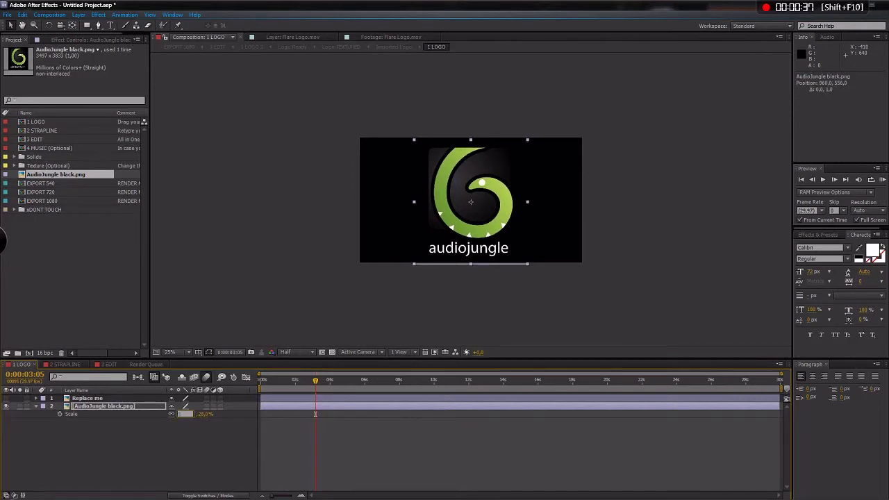
pyautogui.write('30')
pyautogui.press('Return')
pyautogui.click(119, 461)
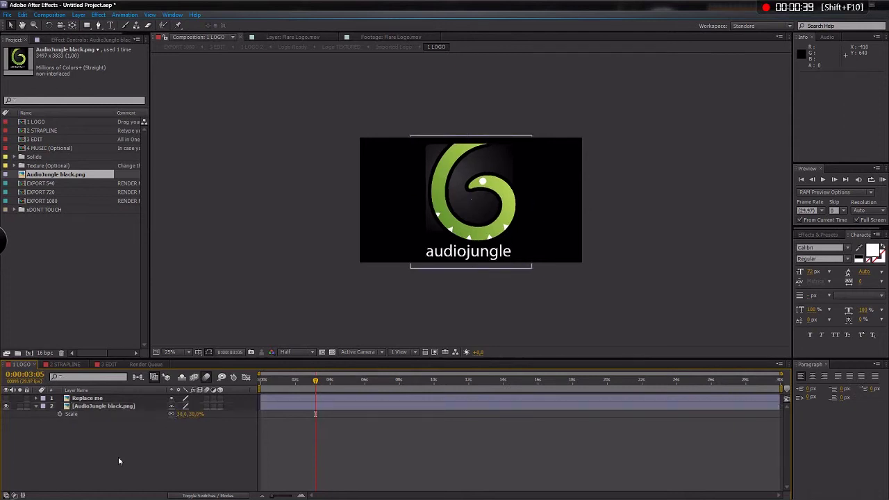
# - Replace the text of the Strapline text layer in the 2 STRAPLINE composition with "my new strapline"
pyautogui.click(65, 365)
pyautogui.click(442, 381)
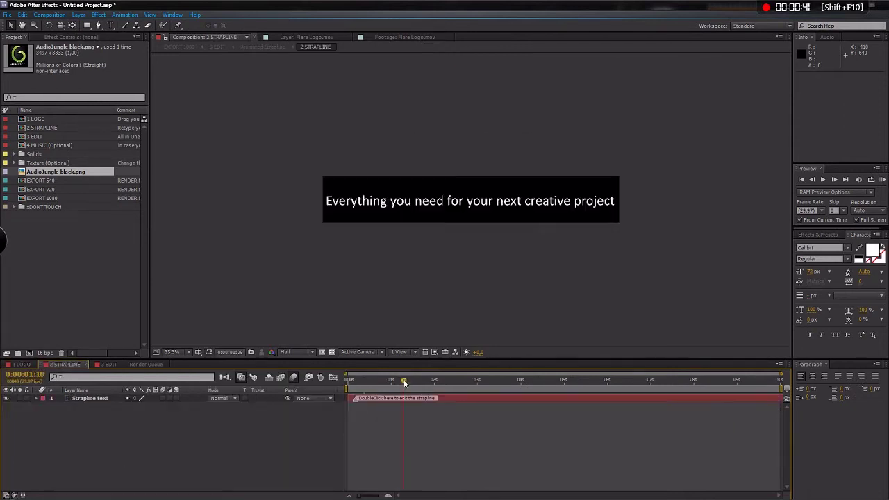
pyautogui.click(106, 398)
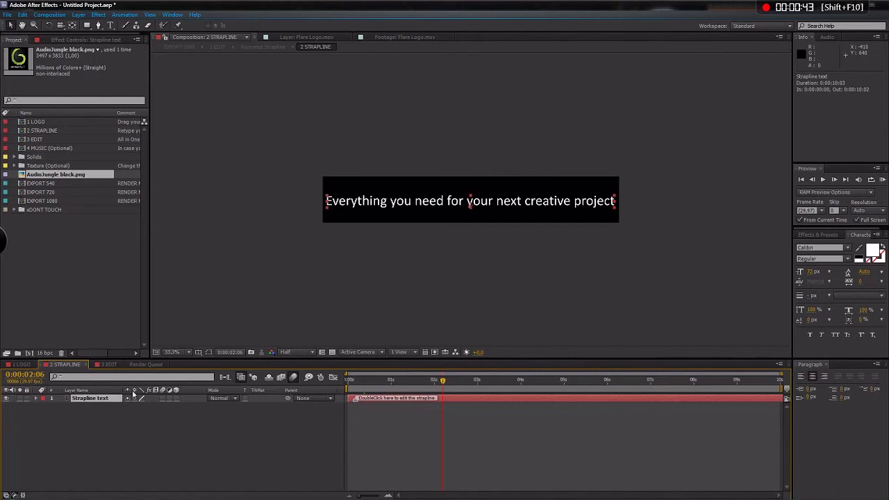
pyautogui.doubleClick(83, 400)
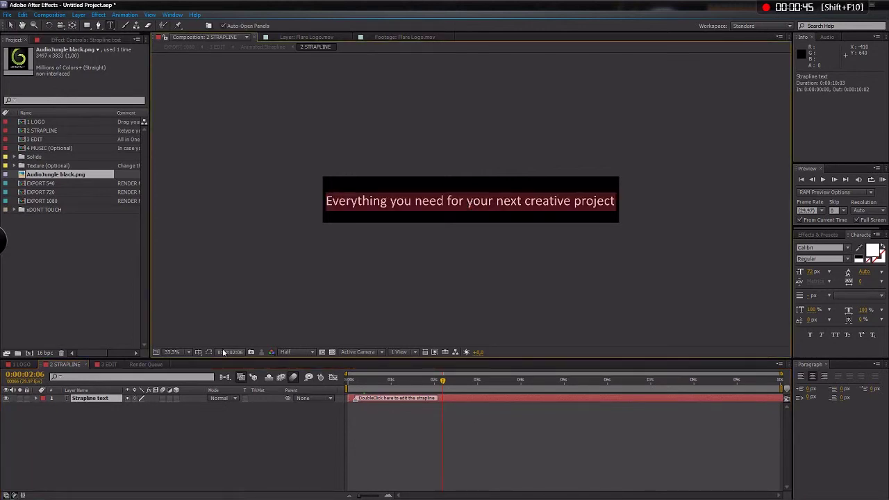
pyautogui.write('my ')
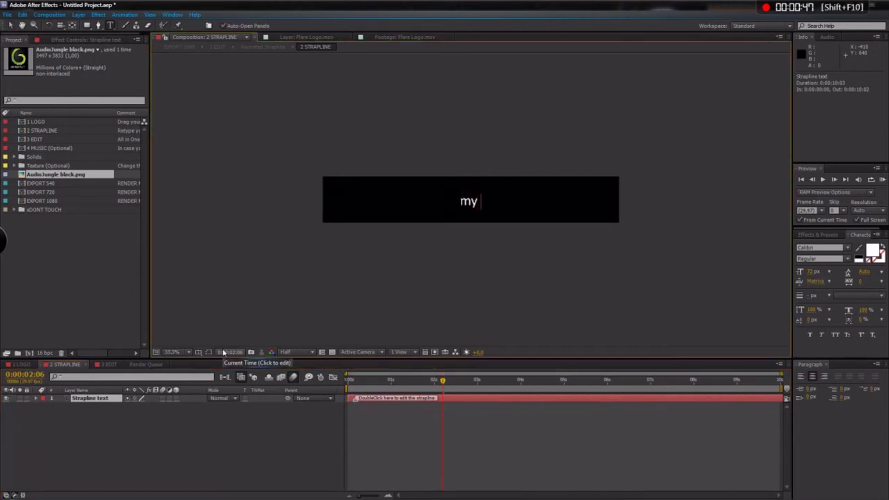
pyautogui.write('new strap')
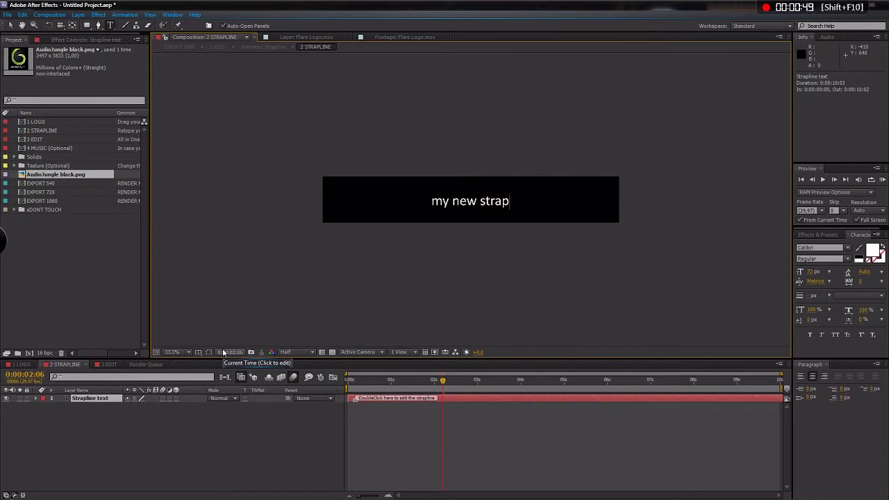
pyautogui.write('line')
# - Enlarge the Strapline text layer to a scale of about 297%
pyautogui.click(93, 400)
pyautogui.press('s')
pyautogui.moveTo(153, 409); pyautogui.dragTo(222, 409)
pyautogui.click(172, 441)
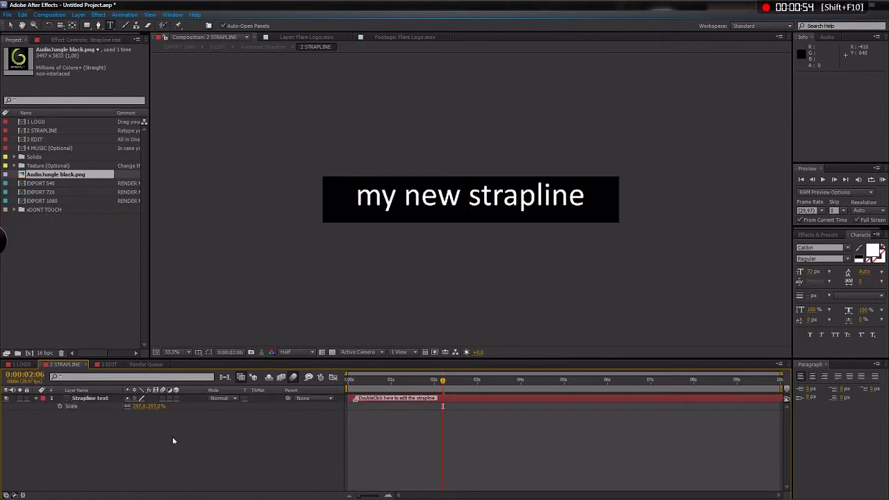
# - In the 3 EDIT composition, preview the Fade Out layer's effect between about 0:00:10:01 and 0:00:10:22
pyautogui.click(110, 366)
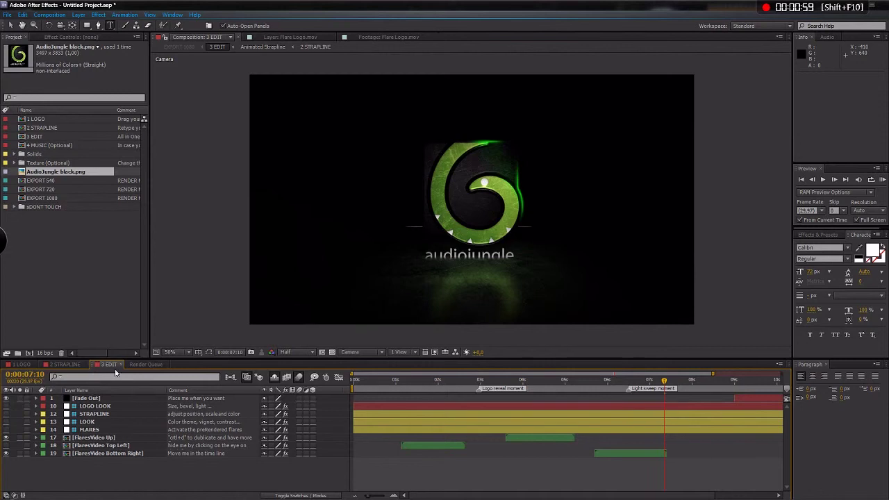
pyautogui.click(87, 400)
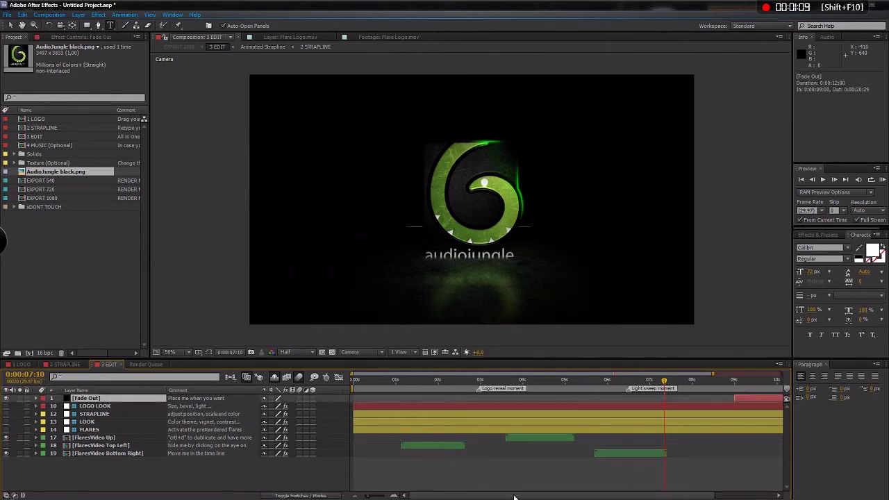
pyautogui.moveTo(367, 497); pyautogui.dragTo(356, 497)
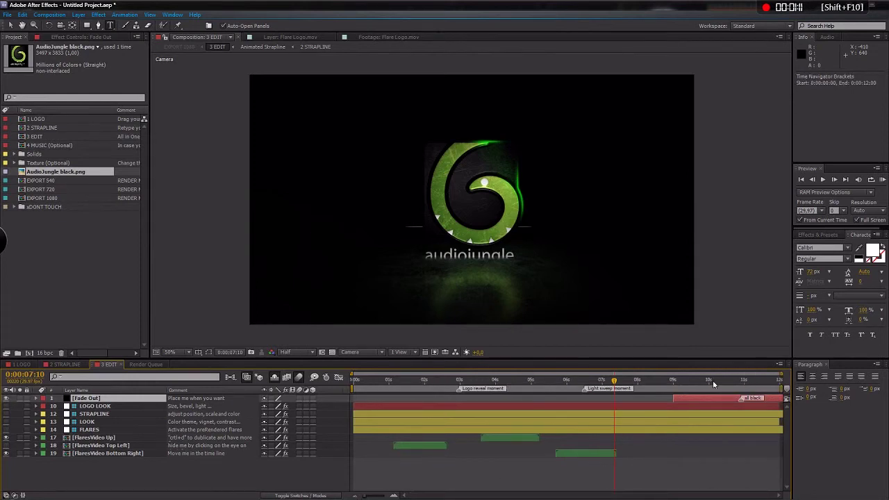
pyautogui.moveTo(689, 382); pyautogui.dragTo(737, 383)
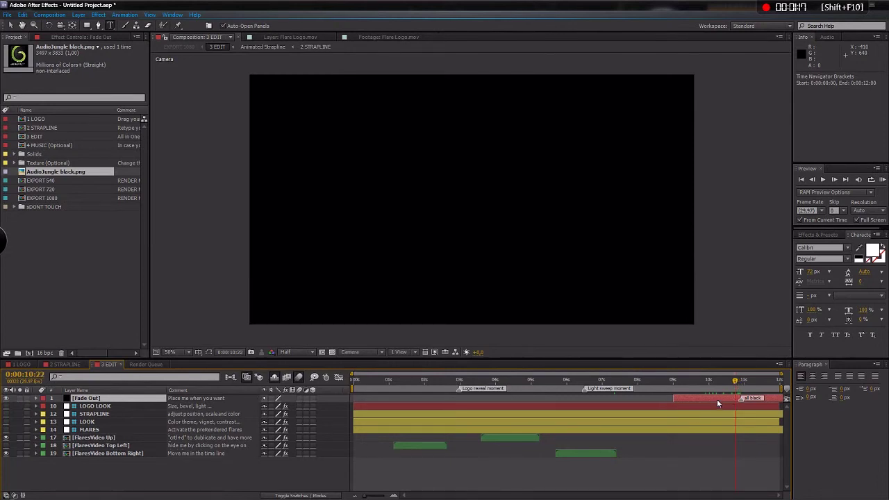
pyautogui.click(710, 381)
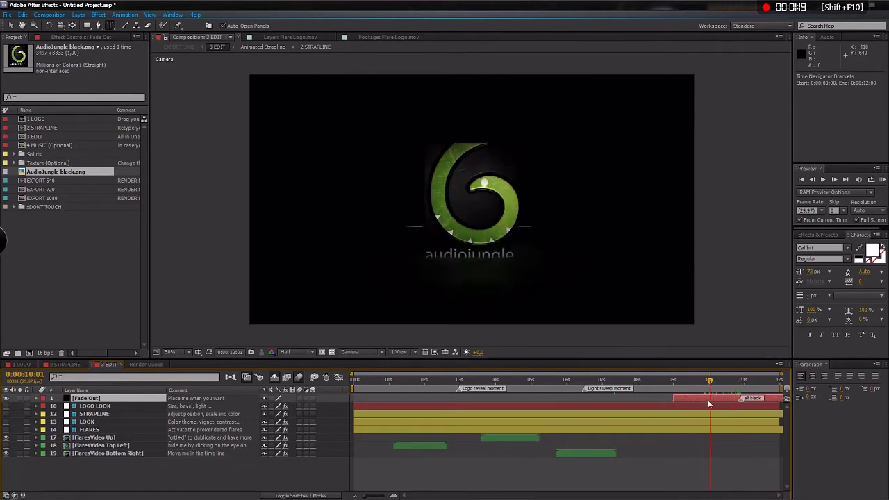
# - Try an earlier timing for the Fade Out layer, settle its start at about 0:00:09:03, and preview the frame at 0:00:09:10
pyautogui.moveTo(712, 398); pyautogui.dragTo(680, 401)
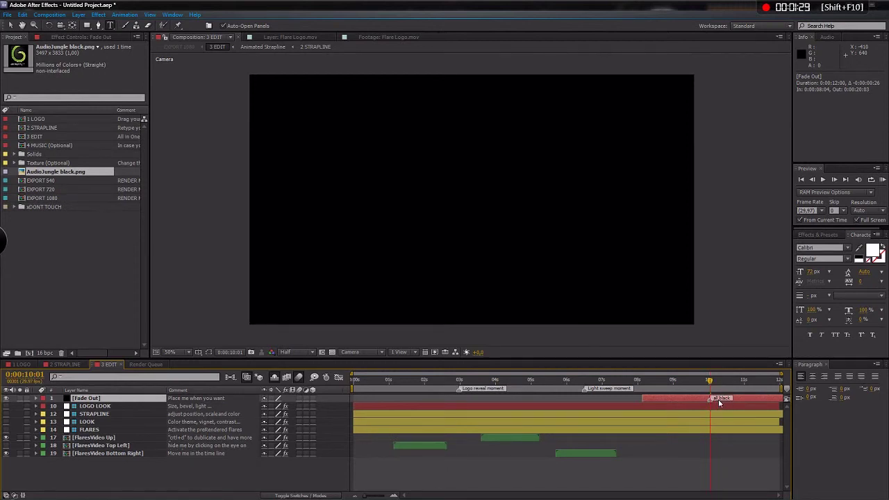
pyautogui.moveTo(692, 396); pyautogui.dragTo(724, 398)
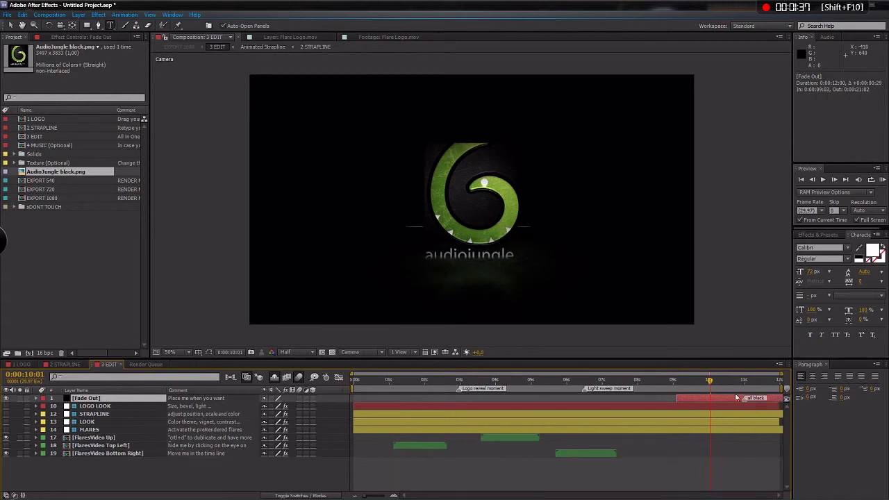
pyautogui.moveTo(710, 382); pyautogui.dragTo(684, 384)
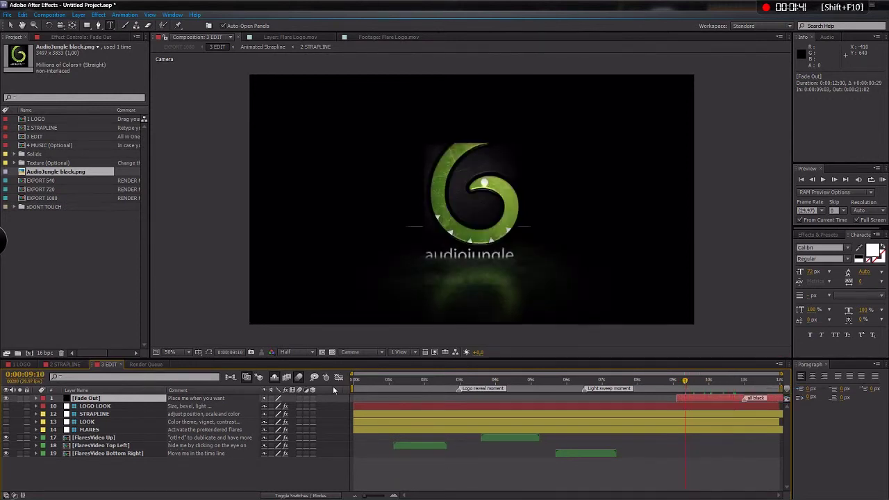
# - Show the LOGO LOOK layer's effect controls in a widened panel, with the current time at the logo reveal moment, 0:00:03:00
pyautogui.click(124, 405)
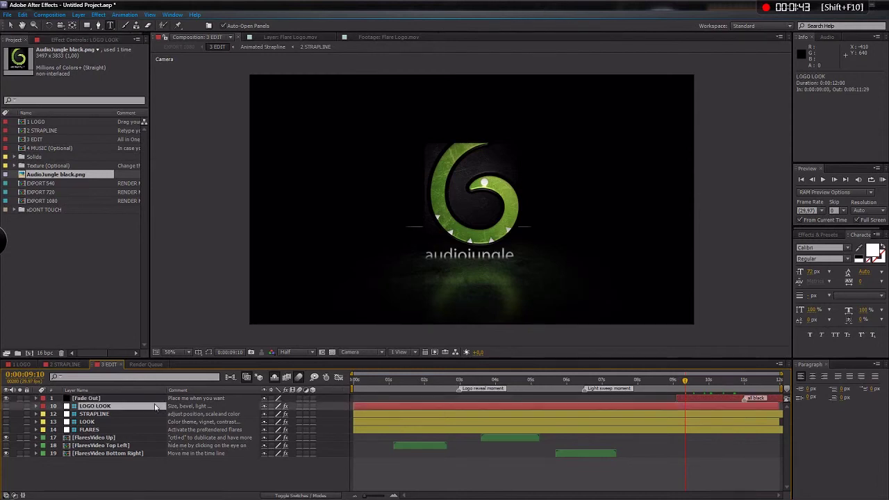
pyautogui.click(460, 383)
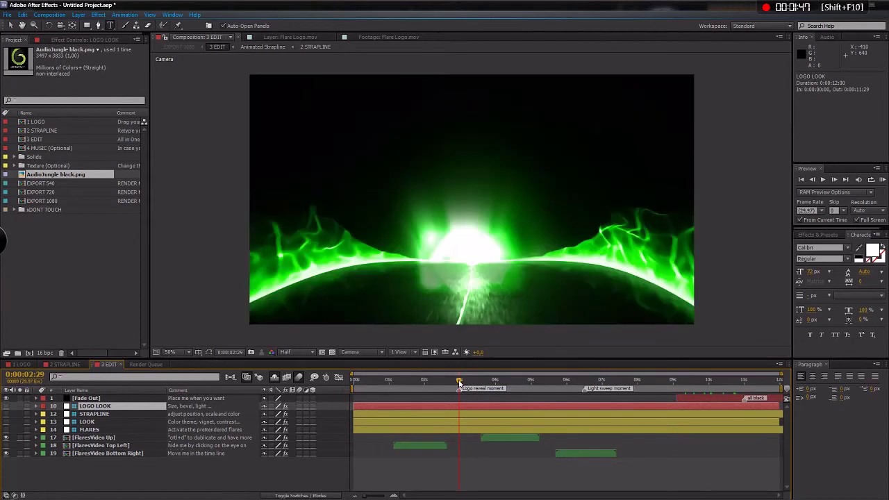
pyautogui.click(460, 384)
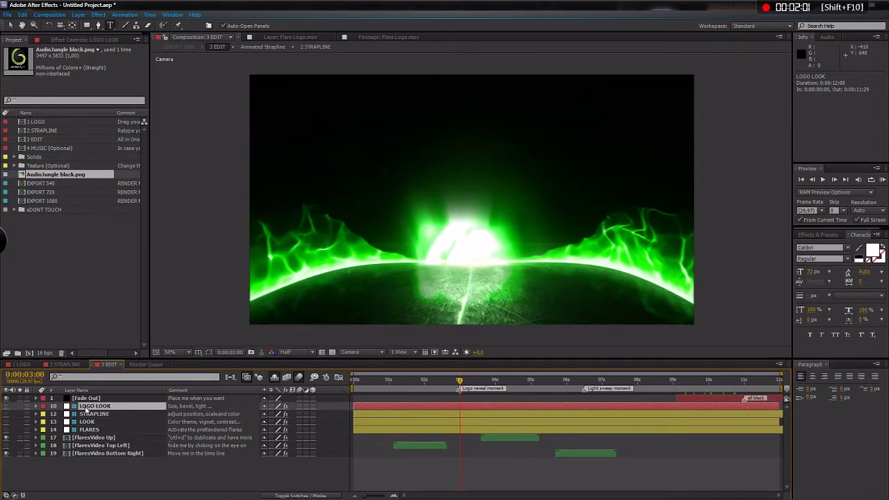
pyautogui.click(71, 39)
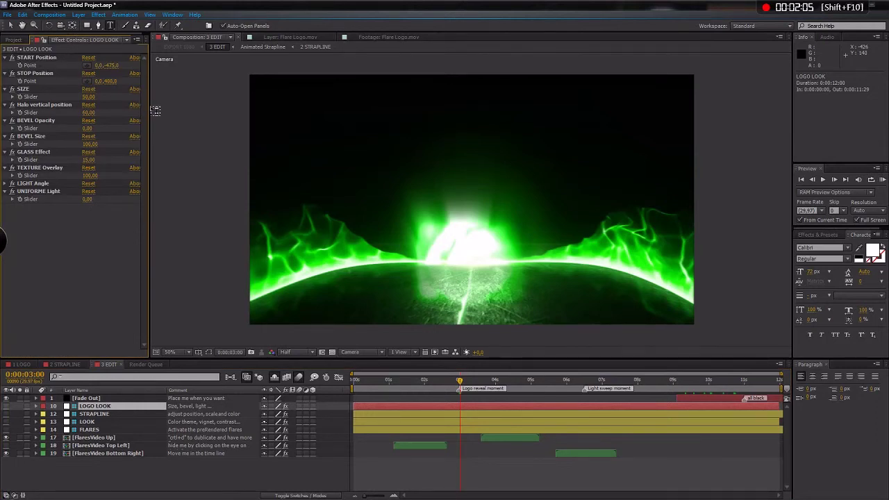
pyautogui.moveTo(147, 108); pyautogui.dragTo(164, 102)
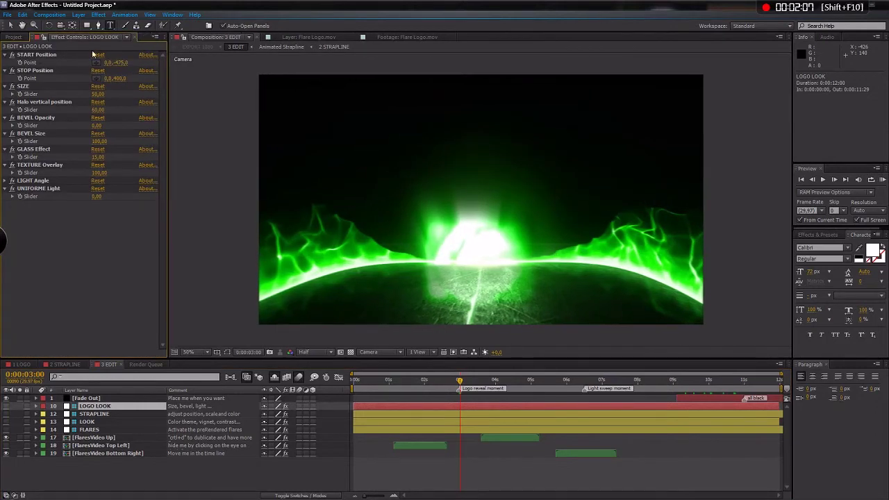
# - Examine the START Position and STOP Position controls of the LOGO LOOK layer with the Selection tool active
pyautogui.click(36, 71)
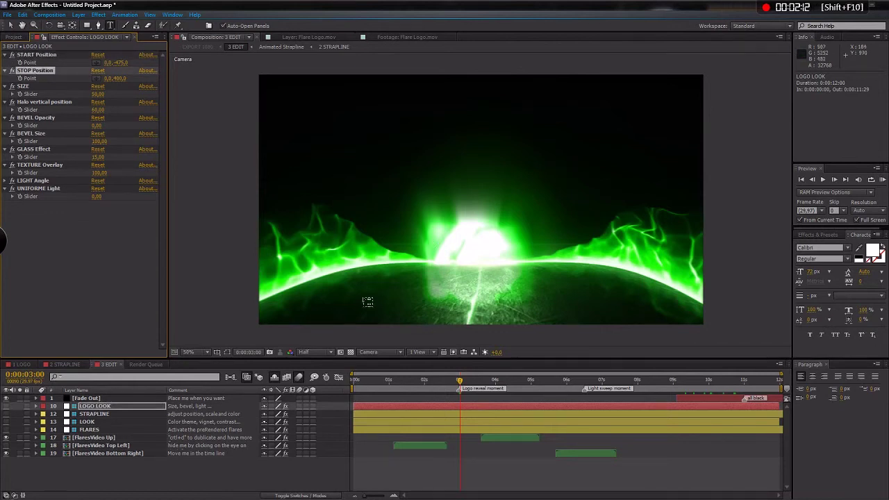
pyautogui.click(11, 27)
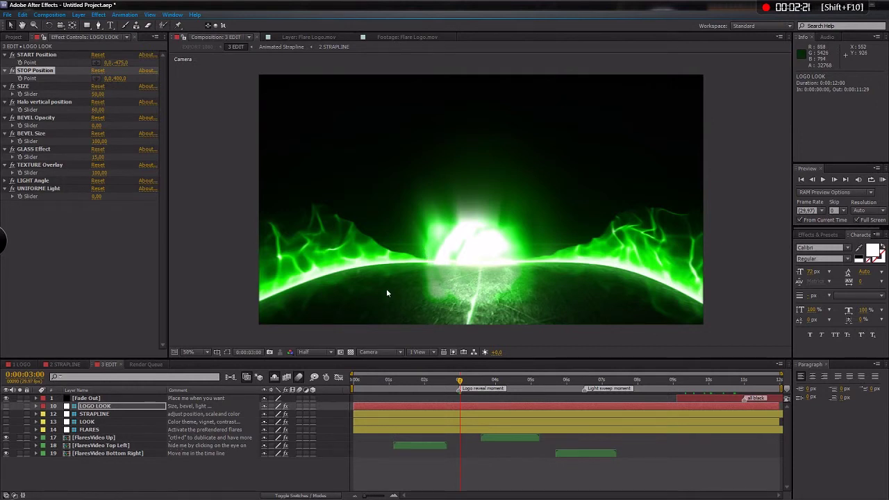
pyautogui.click(40, 56)
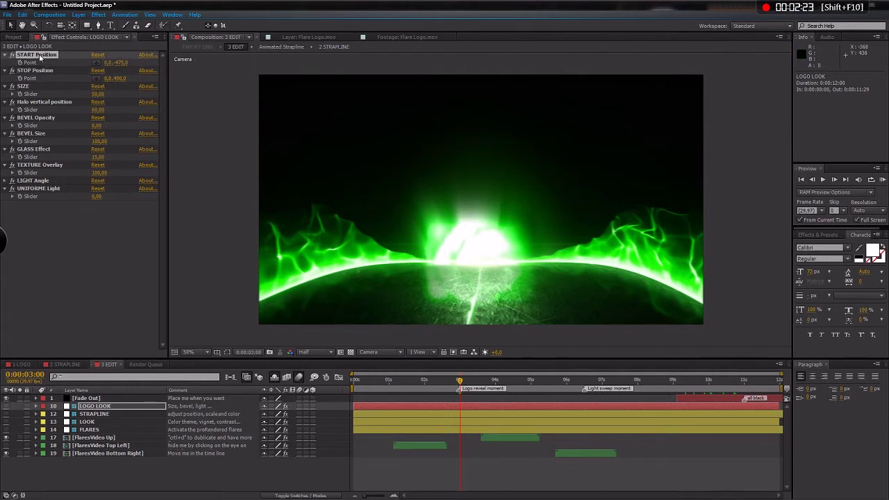
pyautogui.click(31, 71)
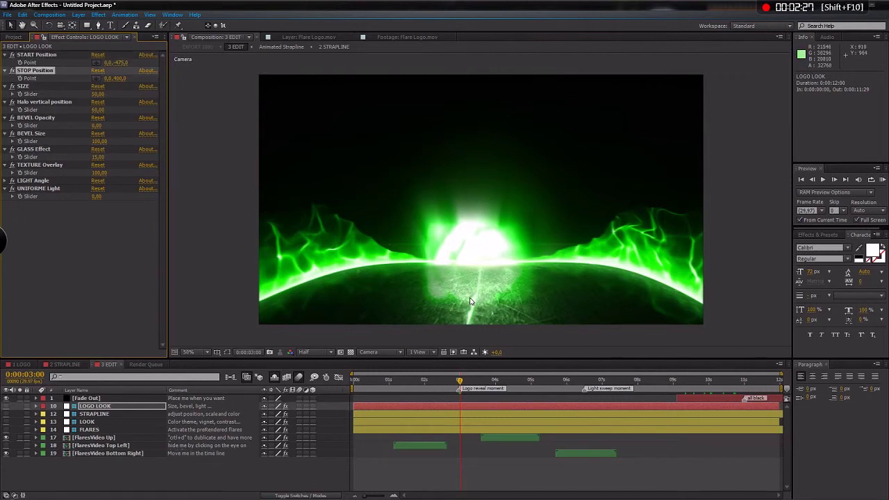
pyautogui.click(40, 60)
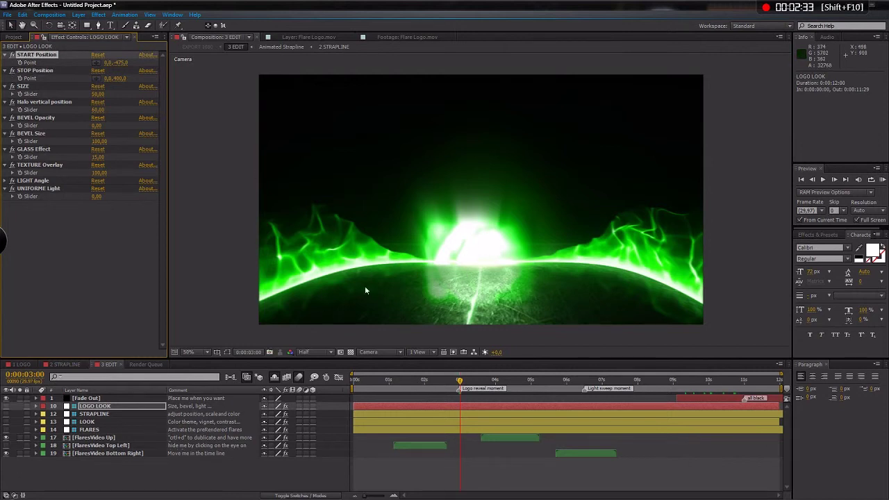
# - In the 1 LOGO composition, temporarily show the Replace me logo with the AudioJungle one, hide it again, and return to the 3 EDIT composition
pyautogui.click(25, 364)
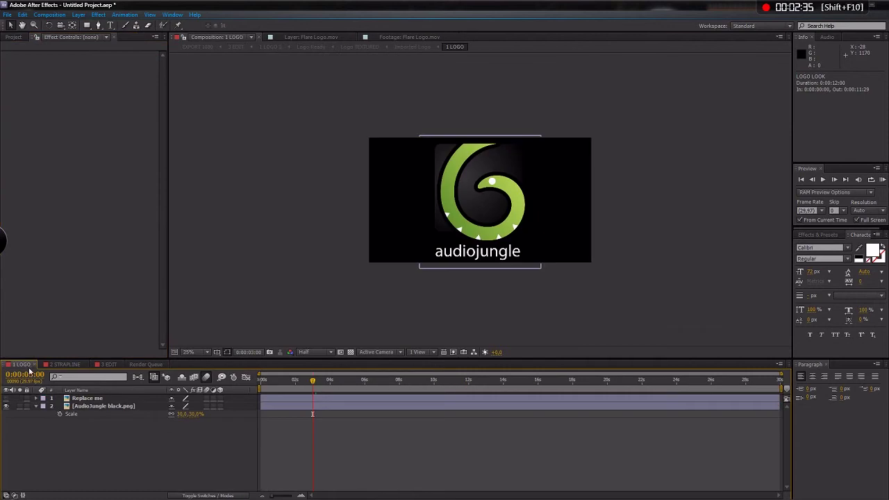
pyautogui.click(7, 398)
pyautogui.click(6, 405)
pyautogui.click(7, 406)
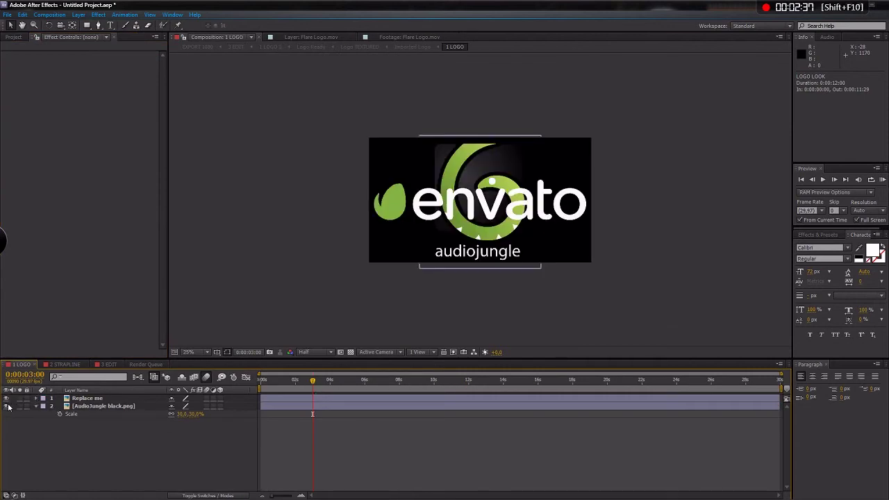
pyautogui.click(6, 398)
pyautogui.click(64, 367)
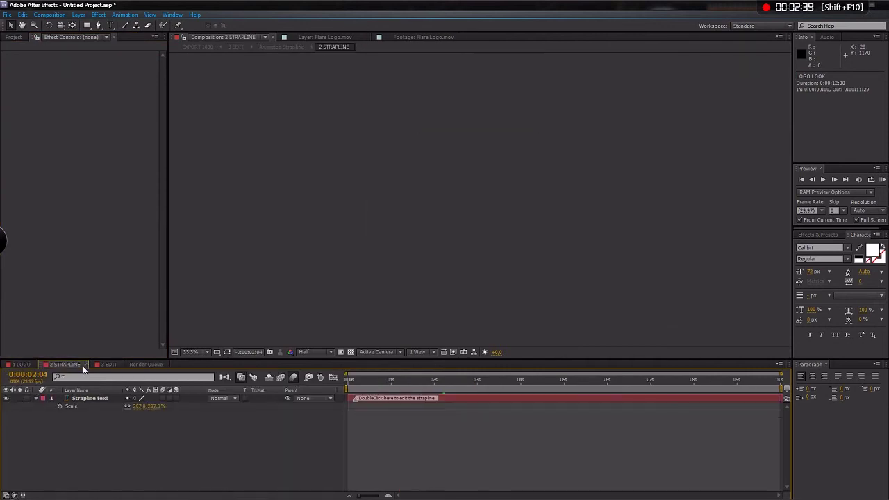
pyautogui.click(107, 364)
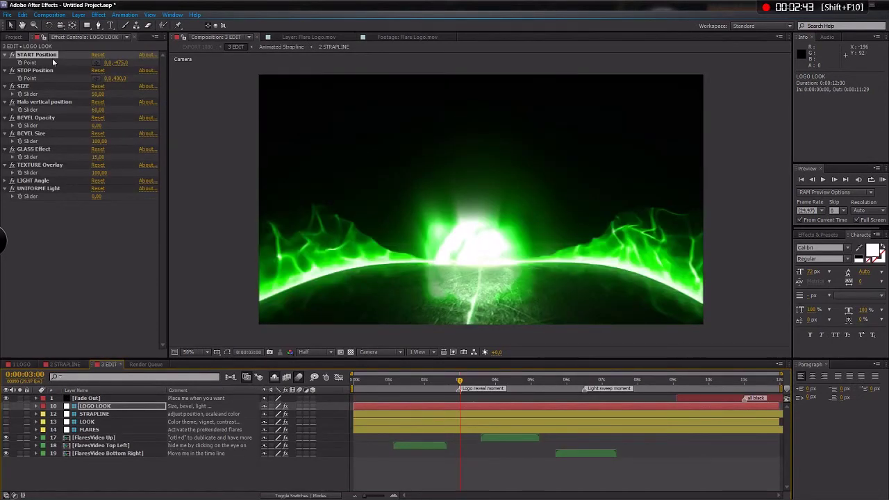
# - Set the LOGO LOOK layer's START Position to about 0, -928 and, viewing 0:00:05:16, its STOP Position to about 0, 551
pyautogui.moveTo(115, 63); pyautogui.dragTo(1, 62)
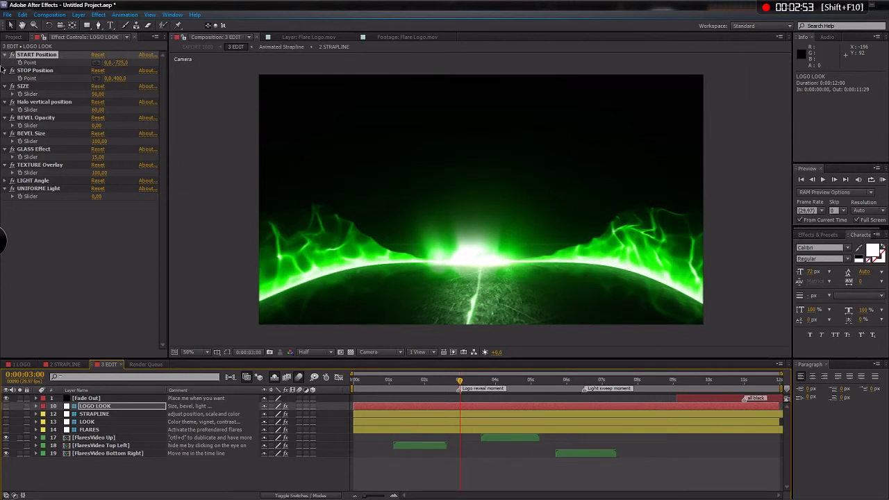
pyautogui.moveTo(112, 69); pyautogui.dragTo(50, 73)
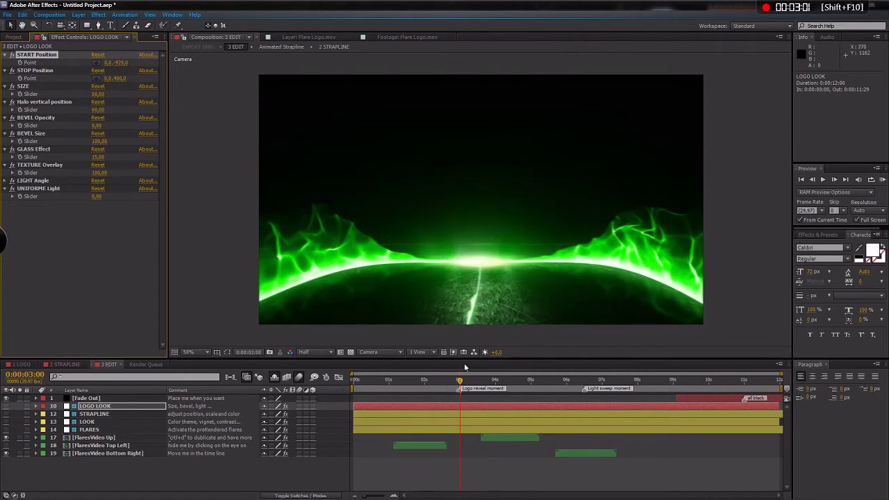
pyautogui.moveTo(460, 381); pyautogui.dragTo(550, 383)
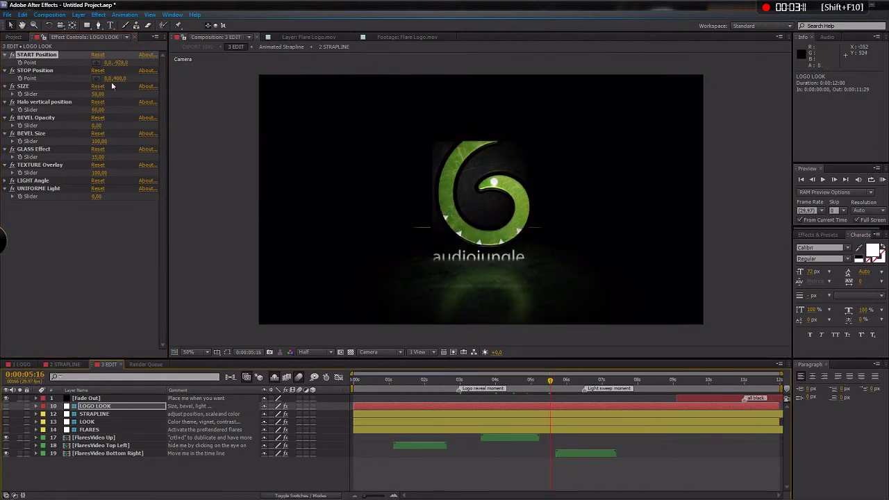
pyautogui.moveTo(119, 79); pyautogui.dragTo(185, 87)
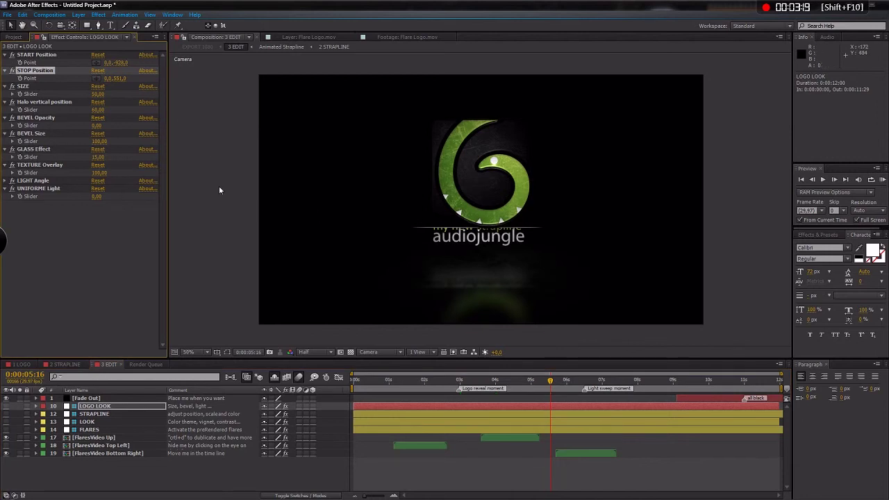
# - Set the LOGO LOOK layer's SIZE to 47 and Halo vertical position to -90, judging the halo at 0:00:03:13
pyautogui.click(25, 87)
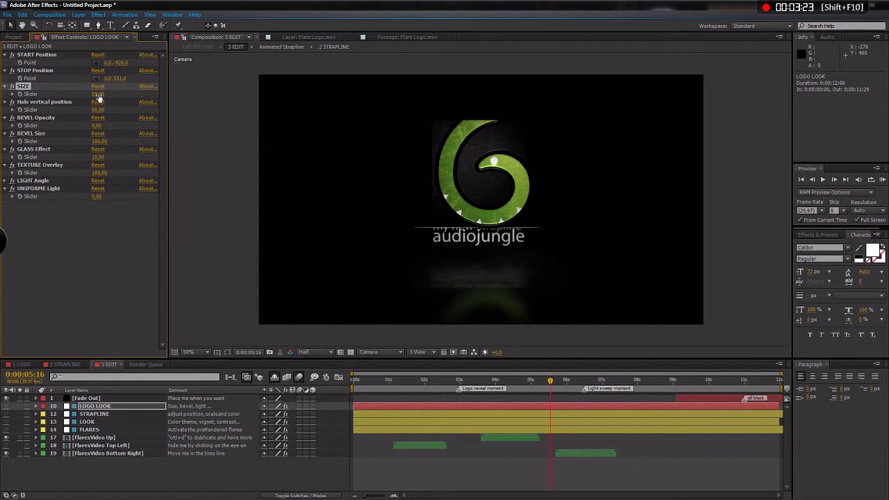
pyautogui.moveTo(99, 95); pyautogui.dragTo(95, 94)
pyautogui.click(32, 103)
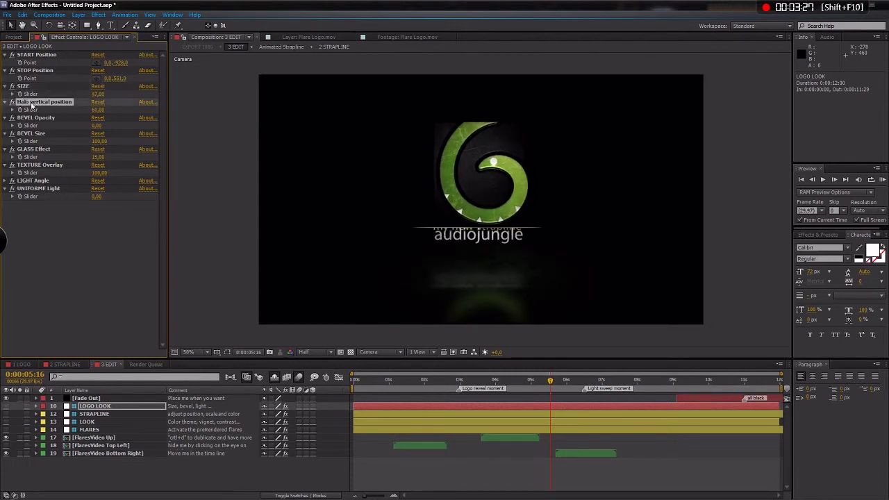
pyautogui.click(459, 381)
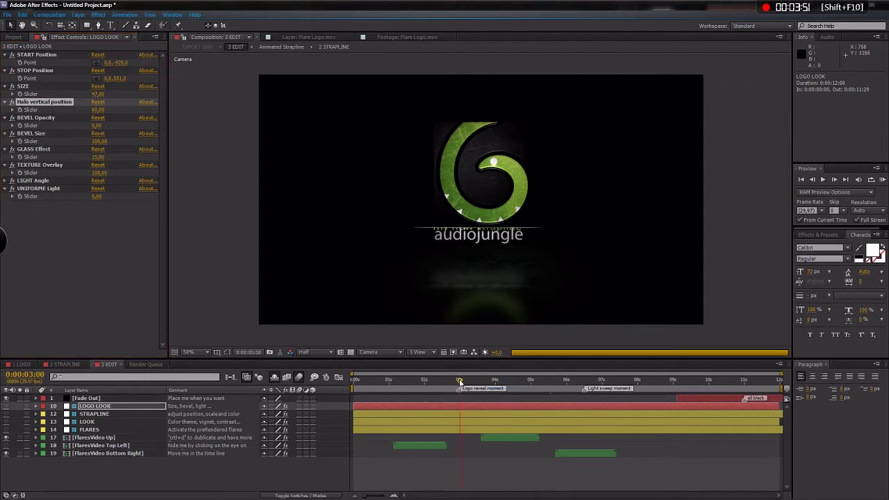
pyautogui.moveTo(460, 381); pyautogui.dragTo(476, 382)
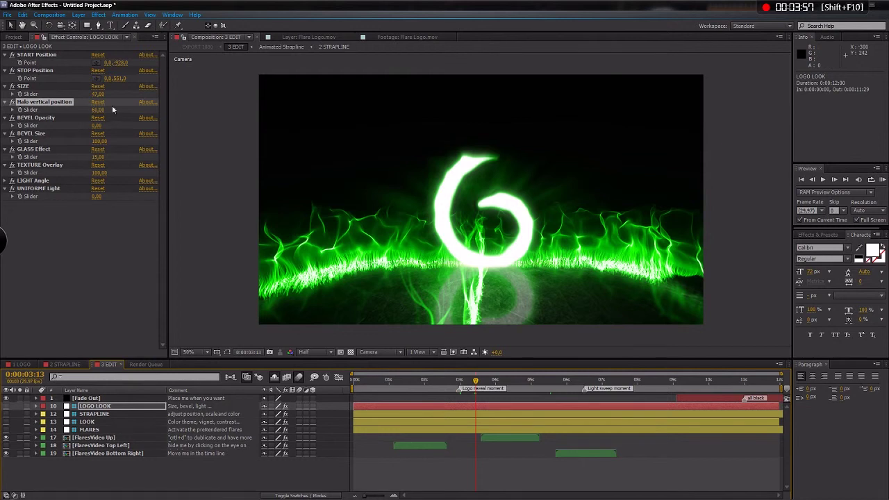
pyautogui.moveTo(122, 106); pyautogui.dragTo(19, 105)
pyautogui.press('space')
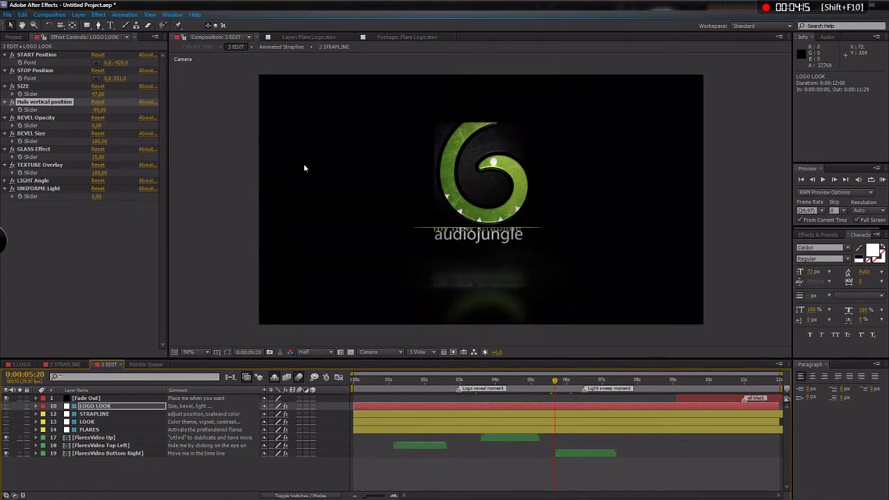
# - Try a stronger, larger bevel on the logo, and settle on BEVEL Opacity 0 and BEVEL Size 86
pyautogui.click(36, 118)
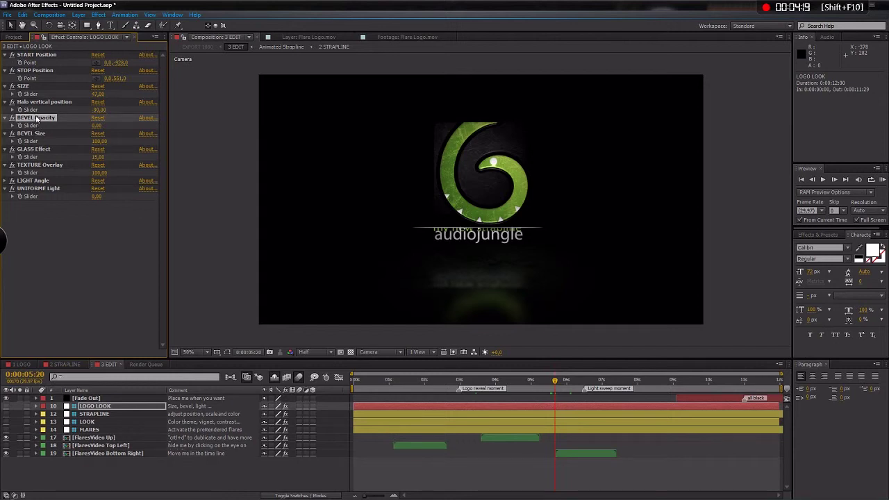
pyautogui.moveTo(97, 126); pyautogui.dragTo(146, 126)
pyautogui.moveTo(99, 141); pyautogui.dragTo(148, 139)
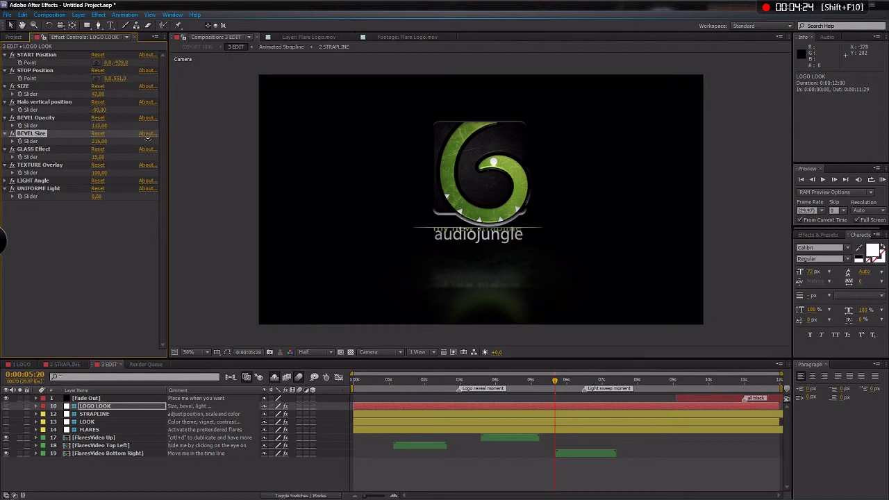
pyautogui.click(99, 125)
pyautogui.click(101, 255)
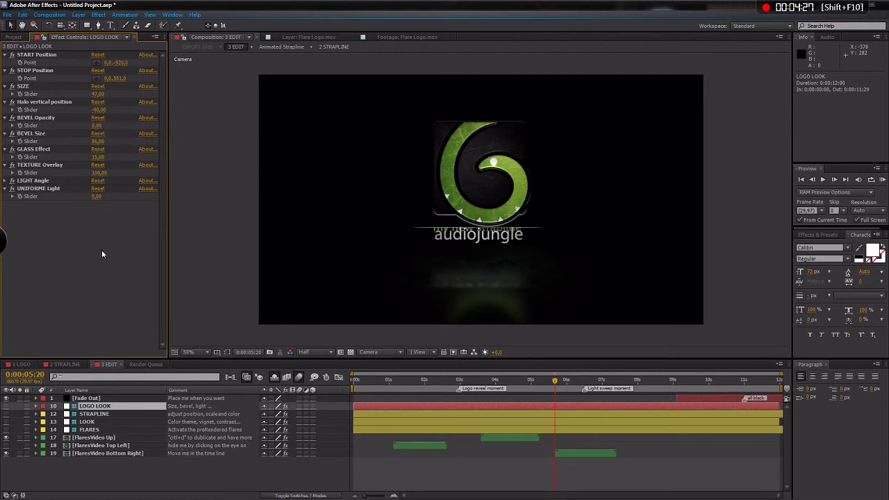
# - Set the logo's GLASS Effect to 45, and try a different TEXTURE Overlay value before restoring it to 100
pyautogui.click(40, 150)
pyautogui.moveTo(97, 159)
pyautogui.mouseDown()
pyautogui.moveTo(118, 157)
pyautogui.moveTo(111, 157)
pyautogui.mouseUp()
pyautogui.click(90, 167)
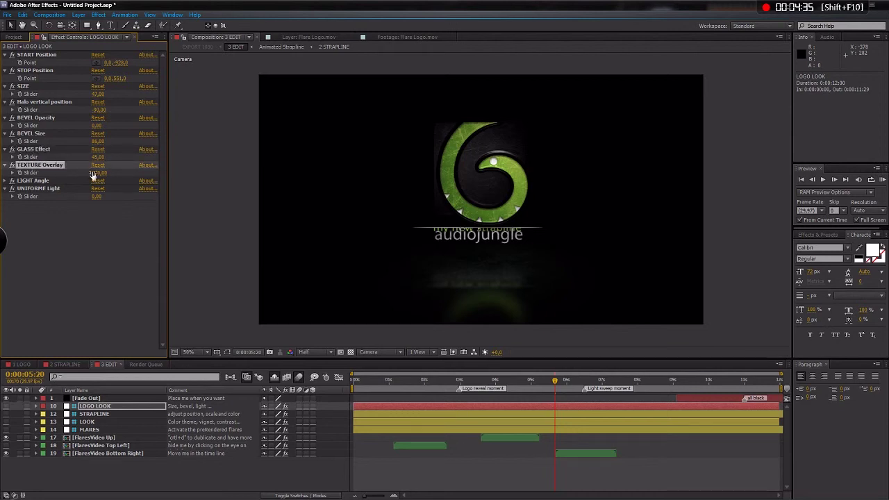
pyautogui.click(96, 173)
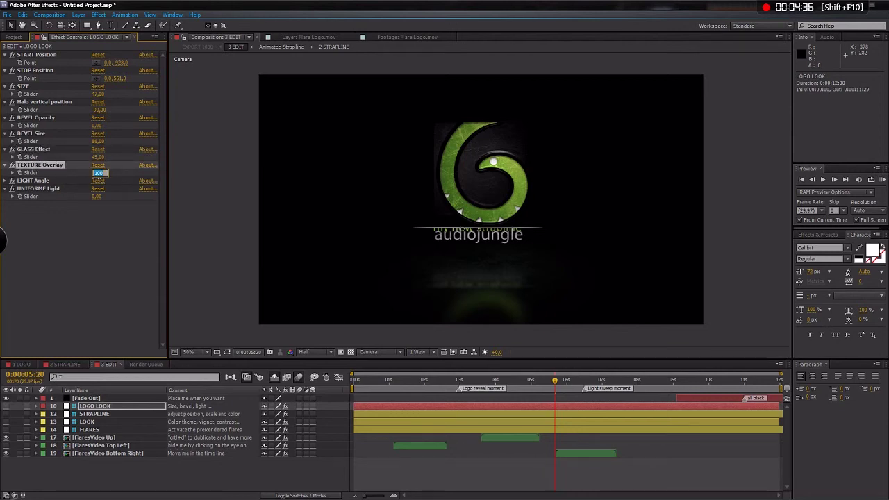
pyautogui.click(99, 173)
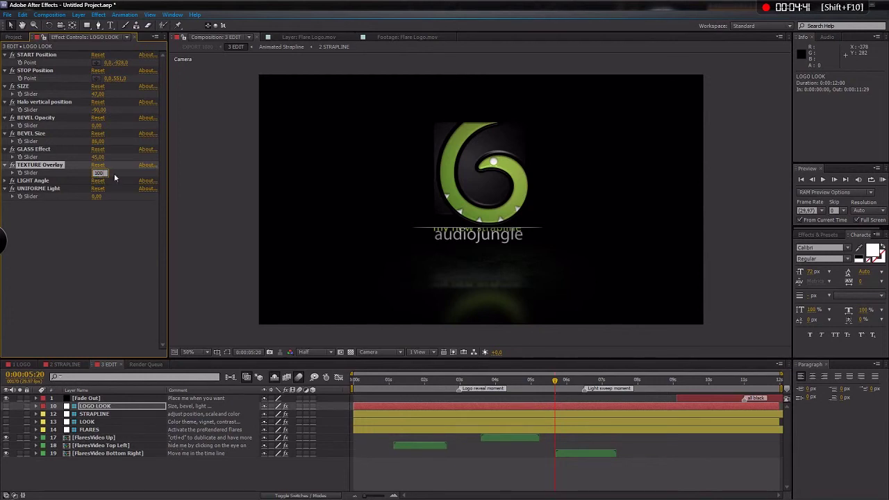
pyautogui.press('Return')
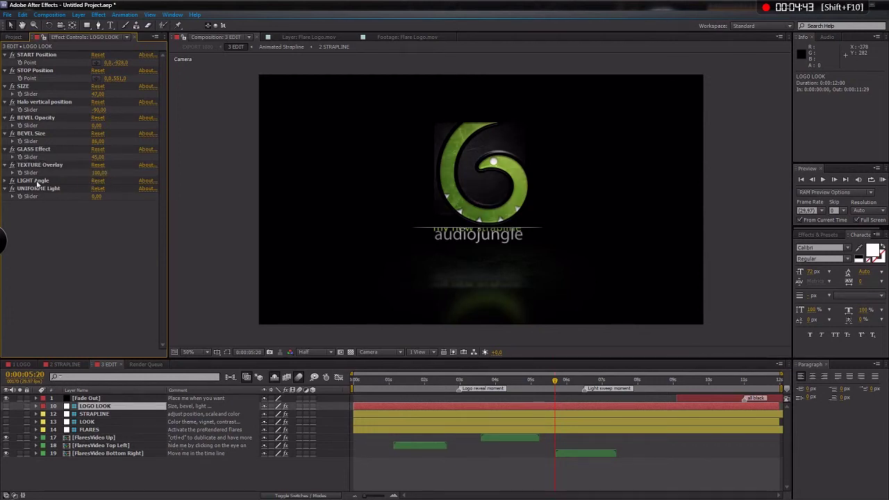
# - Expand the LIGHT Angle control of the LOGO LOOK layer and rotate the angle to 1x +161°
pyautogui.click(13, 182)
pyautogui.click(5, 182)
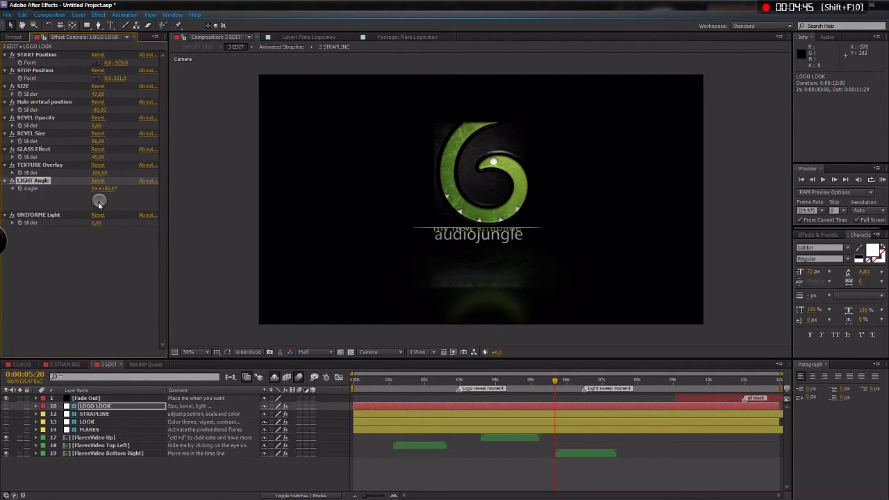
pyautogui.moveTo(95, 205)
pyautogui.mouseDown()
pyautogui.moveTo(104, 202)
pyautogui.moveTo(101, 210)
pyautogui.mouseUp()
# - Try a UNIFORME Light value of 100 on the logo, and return it to 0
pyautogui.click(30, 215)
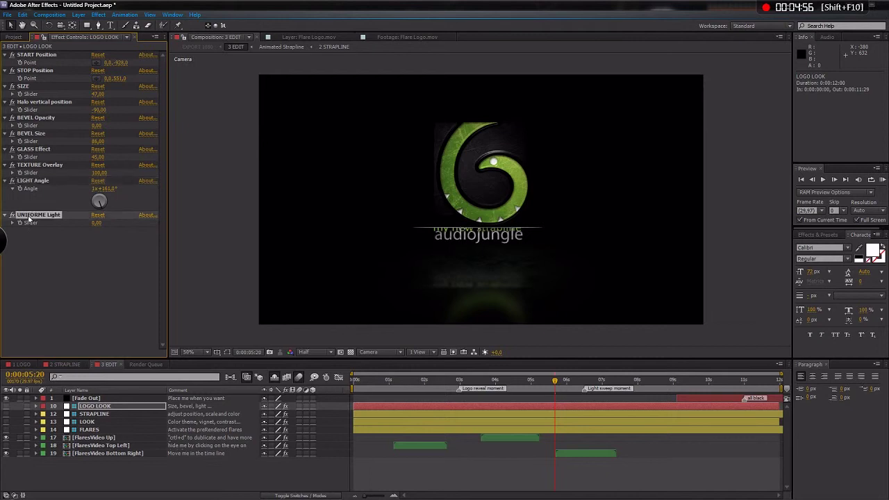
pyautogui.click(96, 223)
pyautogui.press('Return')
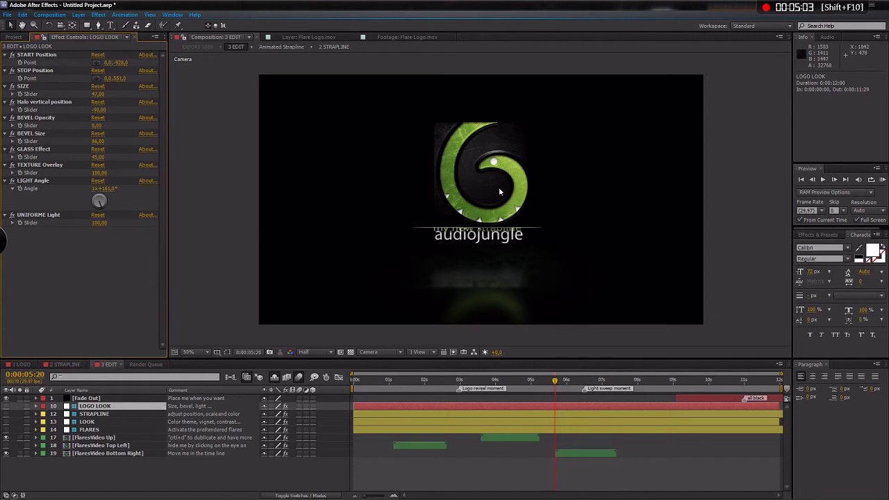
pyautogui.click(101, 223)
pyautogui.write('0')
pyautogui.click(57, 224)
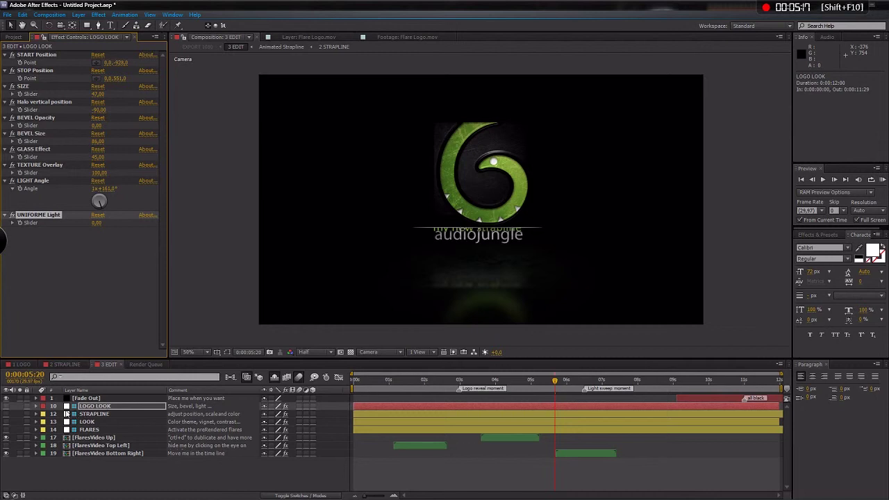
# - Fit the strapline beneath the logo with Position about -25, -79, General Scale 35 and Text Scale 94, checking it at 0:00:07:05
pyautogui.click(90, 415)
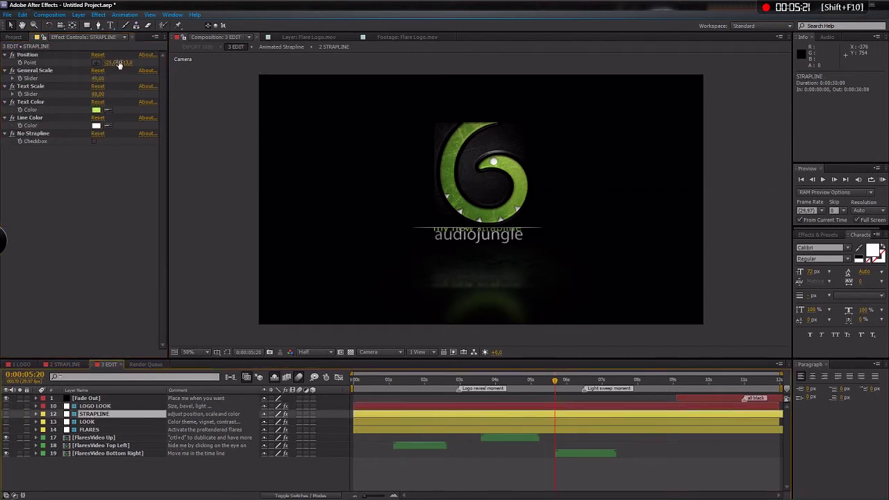
pyautogui.moveTo(125, 62); pyautogui.dragTo(189, 59)
pyautogui.moveTo(98, 82); pyautogui.dragTo(76, 121)
pyautogui.click(31, 86)
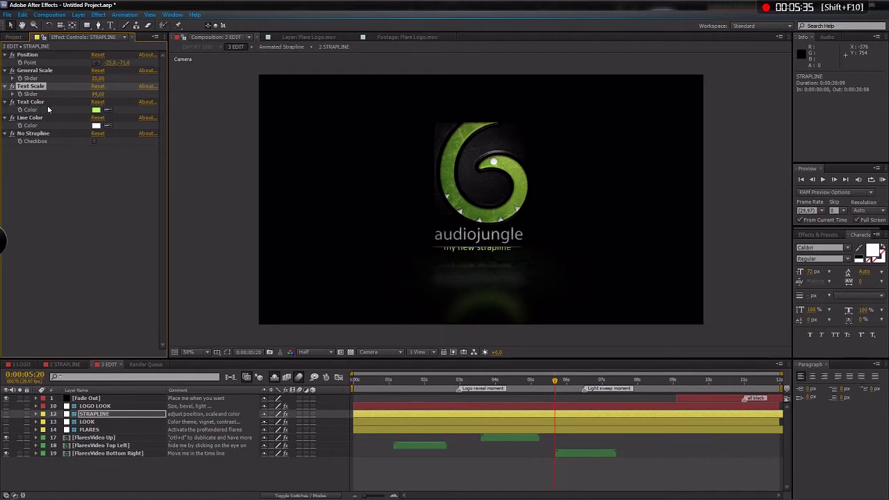
pyautogui.moveTo(555, 381); pyautogui.dragTo(609, 380)
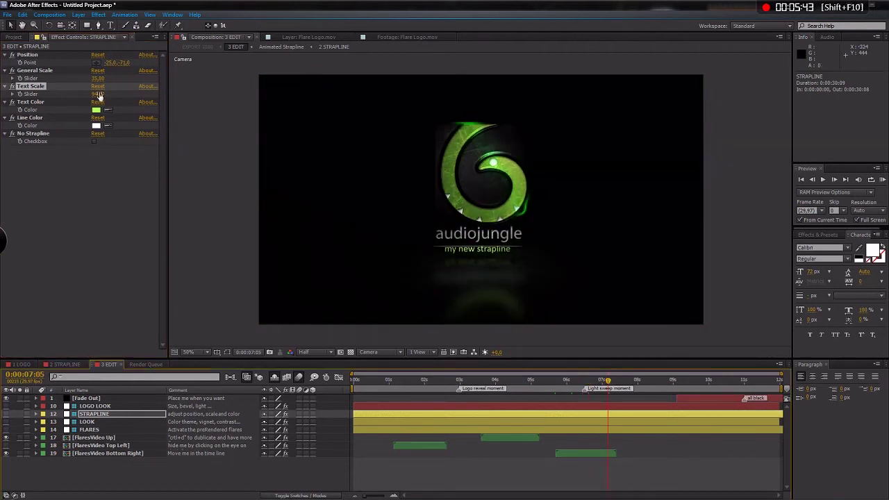
pyautogui.moveTo(123, 63); pyautogui.dragTo(116, 63)
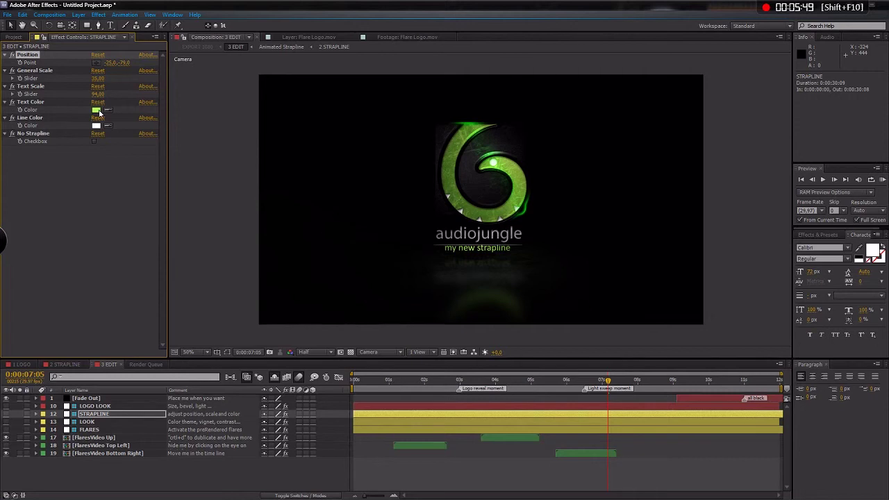
# - Change the strapline's Text Color to grey, and briefly try the No Strapline option before turning it off again
pyautogui.click(96, 110)
pyautogui.moveTo(433, 332); pyautogui.dragTo(355, 311)
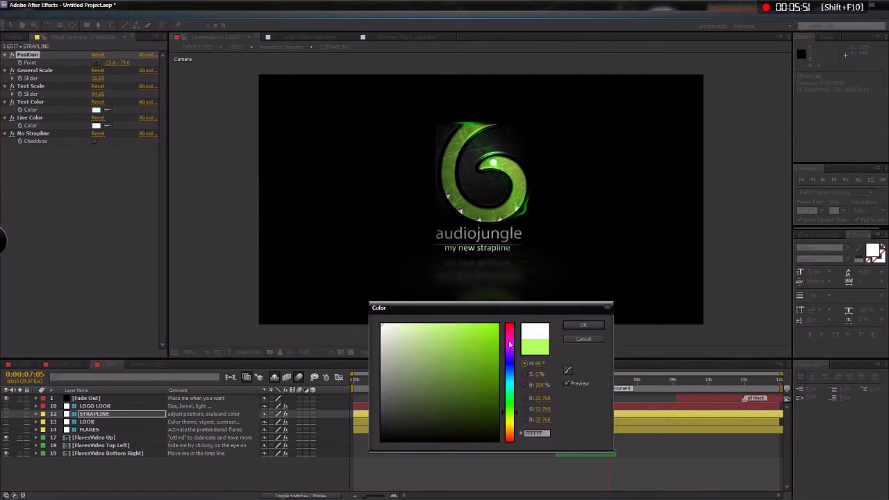
pyautogui.click(407, 356)
pyautogui.click(582, 326)
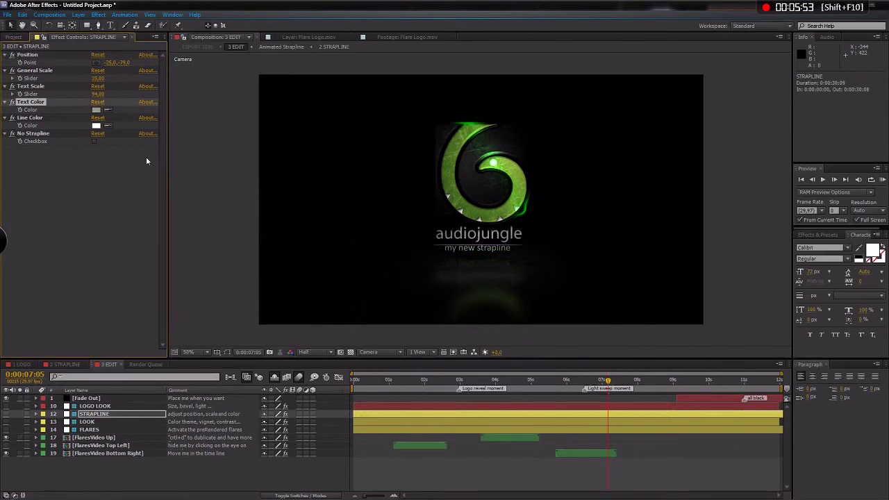
pyautogui.click(94, 141)
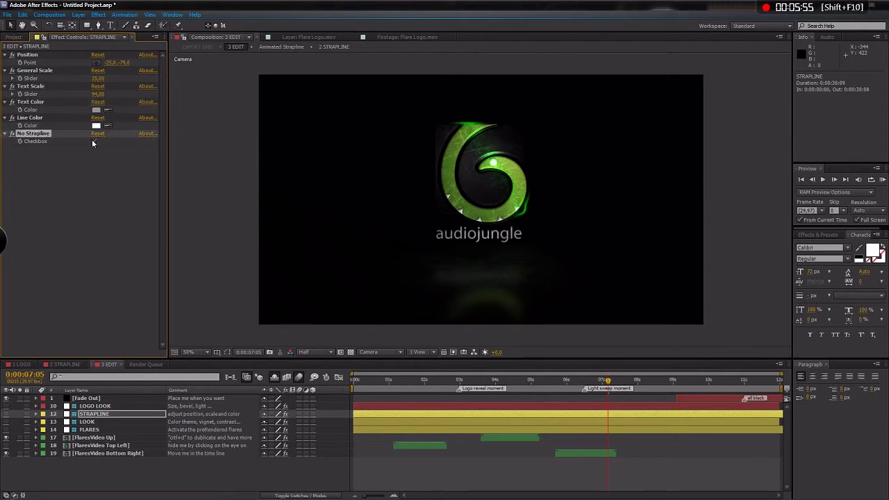
pyautogui.click(94, 142)
# - Switch the LOOK layer from the Green Theme to the Blue Theme at 0:00:04:00, and preview it at 0:00:02:18
pyautogui.click(86, 422)
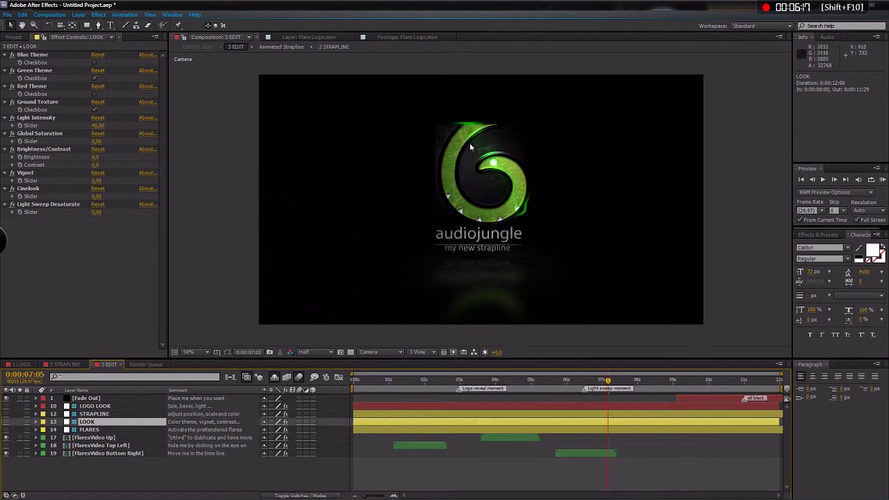
pyautogui.click(495, 379)
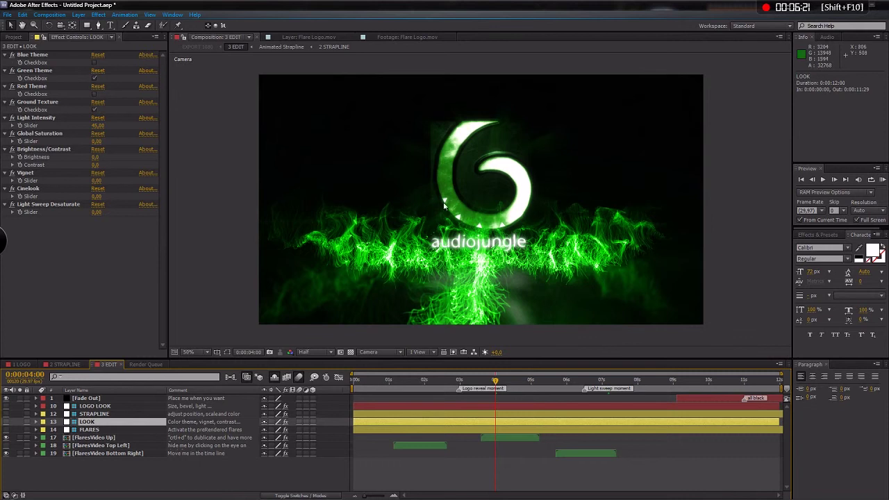
pyautogui.click(94, 78)
pyautogui.click(94, 62)
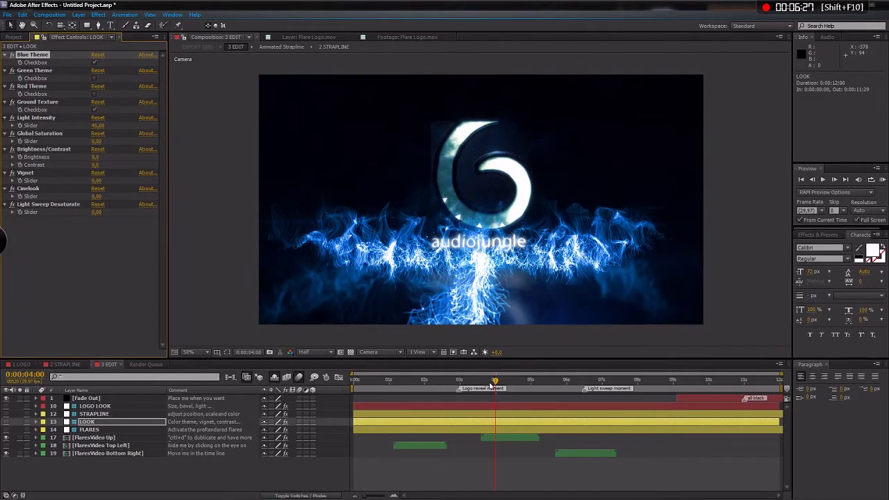
pyautogui.click(583, 381)
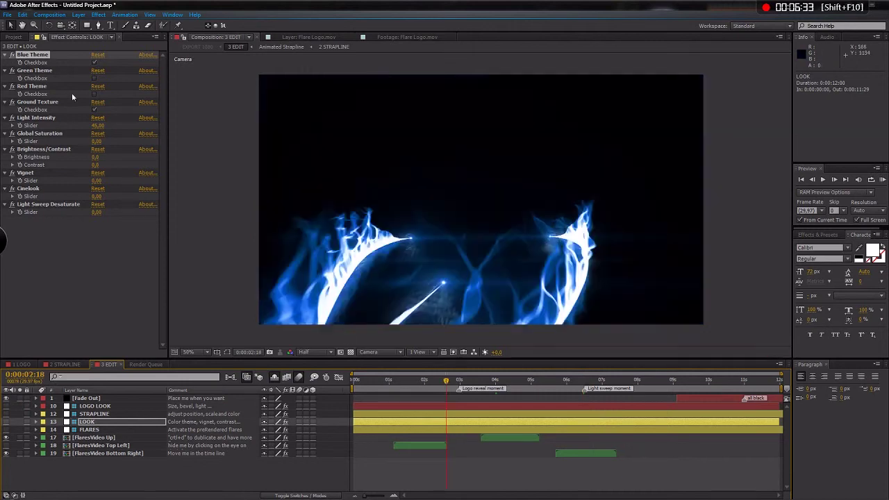
# - Try the Red Theme instead of the Blue Theme on the LOOK layer, previewing it at 0:00:06:15 and 0:00:07:05
pyautogui.click(34, 86)
pyautogui.click(95, 62)
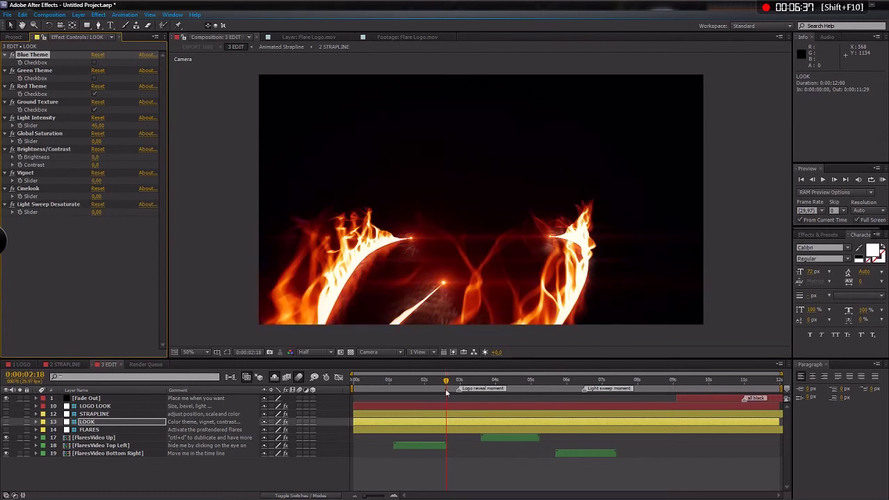
pyautogui.click(473, 381)
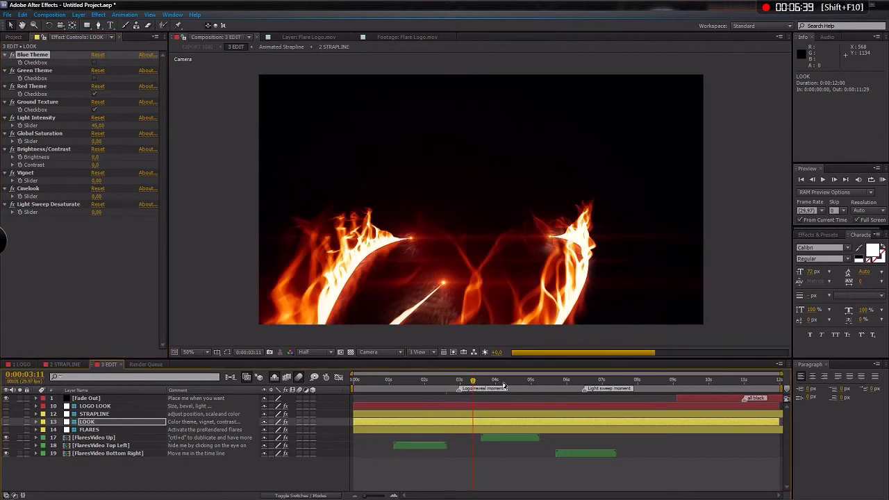
pyautogui.click(574, 382)
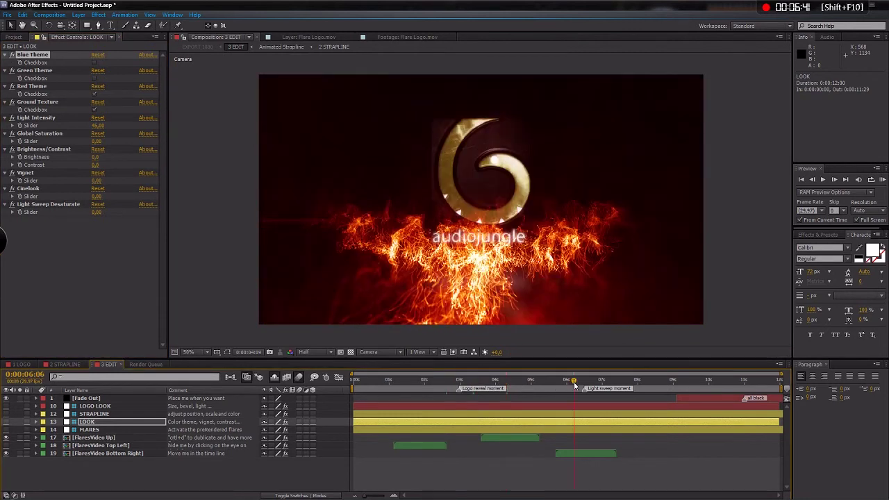
pyautogui.click(583, 381)
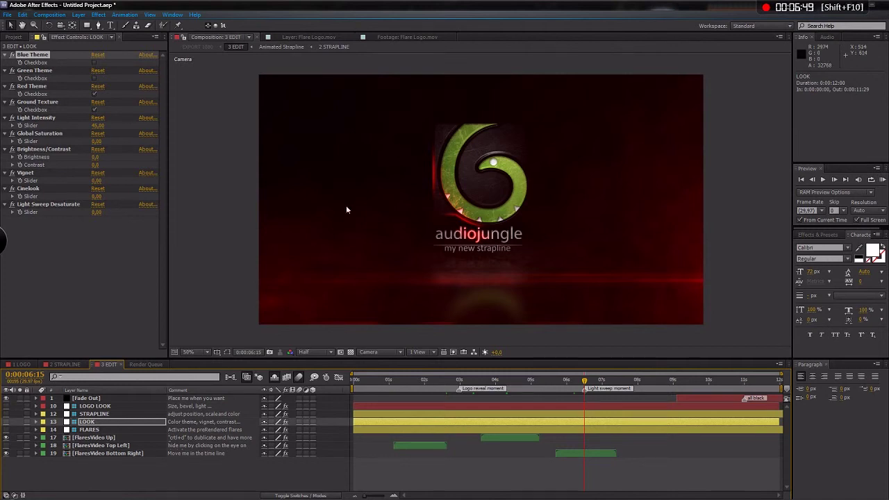
pyautogui.click(607, 381)
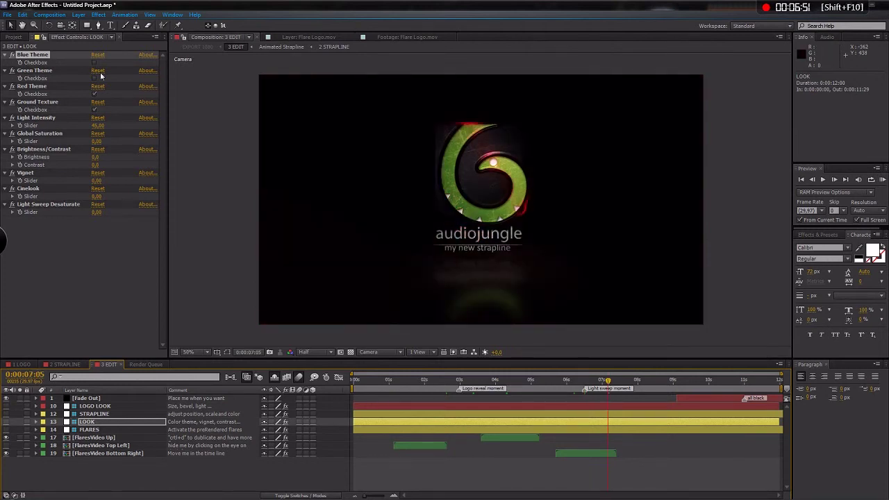
# - Switch the LOOK layer from the Red Theme to the Green Theme, and briefly turn Ground Texture off and on again
pyautogui.click(95, 78)
pyautogui.click(94, 94)
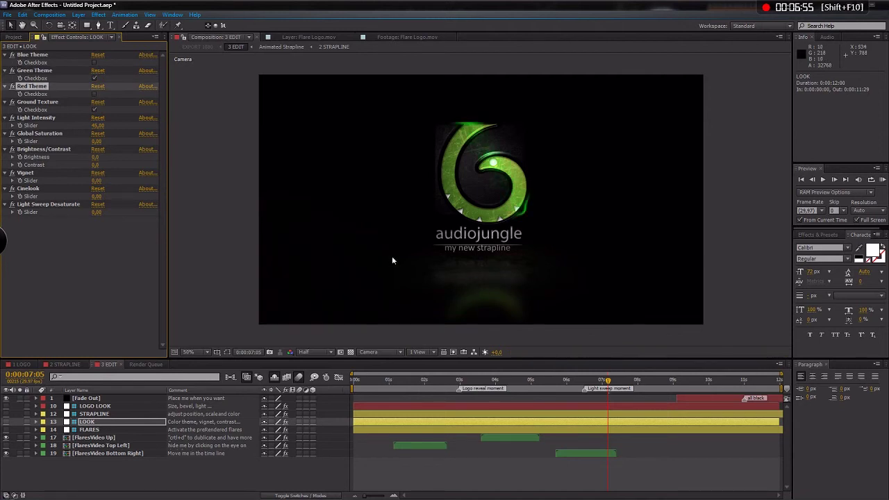
pyautogui.click(95, 110)
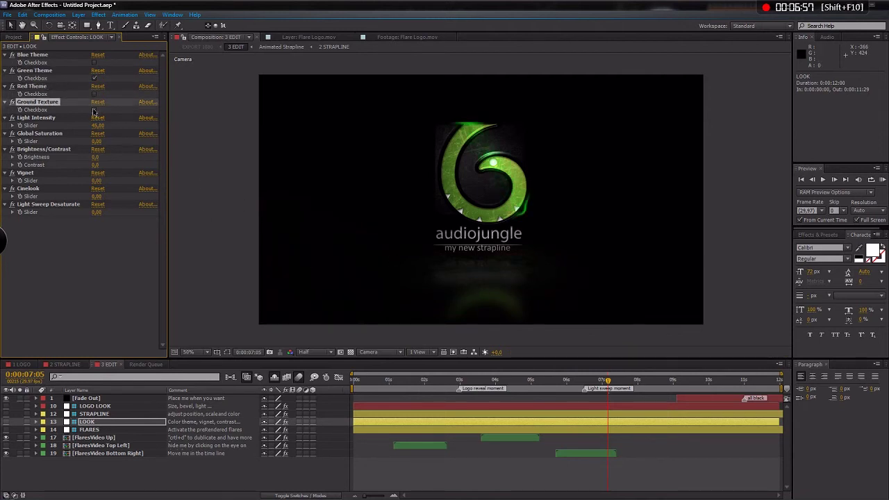
pyautogui.click(94, 110)
# - Try different Light Intensity values on the LOOK layer, and set it to 50
pyautogui.click(44, 120)
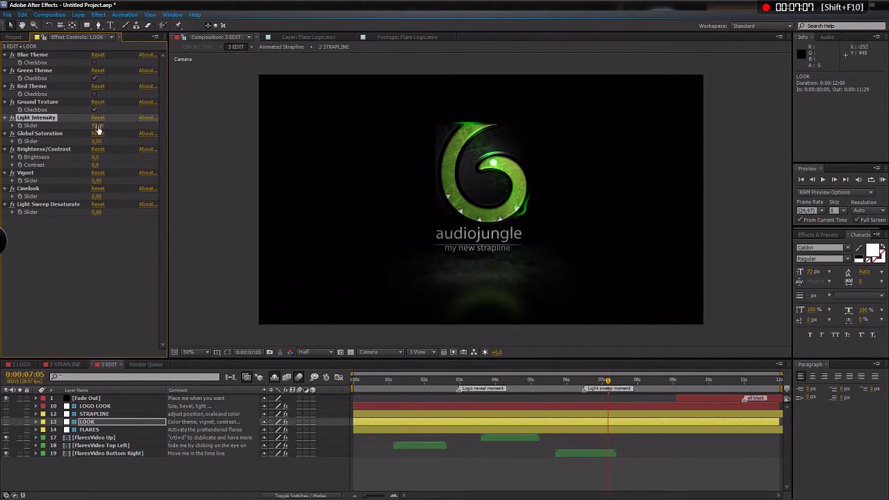
pyautogui.moveTo(71, 127)
pyautogui.mouseDown()
pyautogui.moveTo(42, 128)
pyautogui.moveTo(72, 129)
pyautogui.mouseUp()
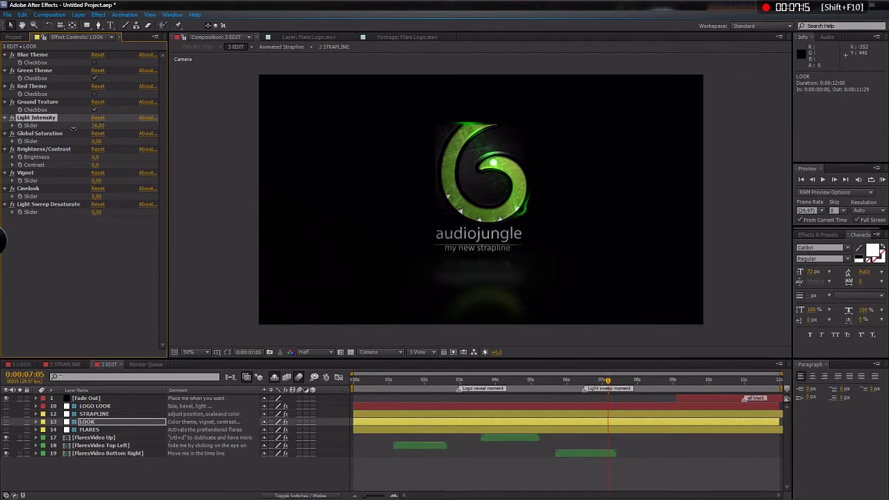
pyautogui.click(98, 126)
pyautogui.press('Return')
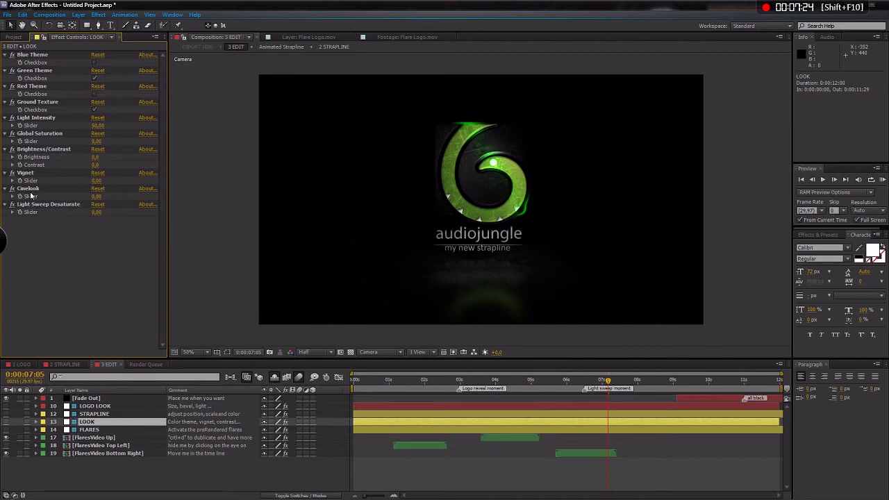
# - Try the LOOK layer's Cinelook and Light Sweep Desaturate sliders, and return Light Sweep Desaturate to 0
pyautogui.moveTo(96, 197)
pyautogui.mouseDown()
pyautogui.moveTo(114, 194)
pyautogui.moveTo(97, 200)
pyautogui.mouseUp()
pyautogui.click(91, 265)
pyautogui.moveTo(96, 211); pyautogui.dragTo(153, 212)
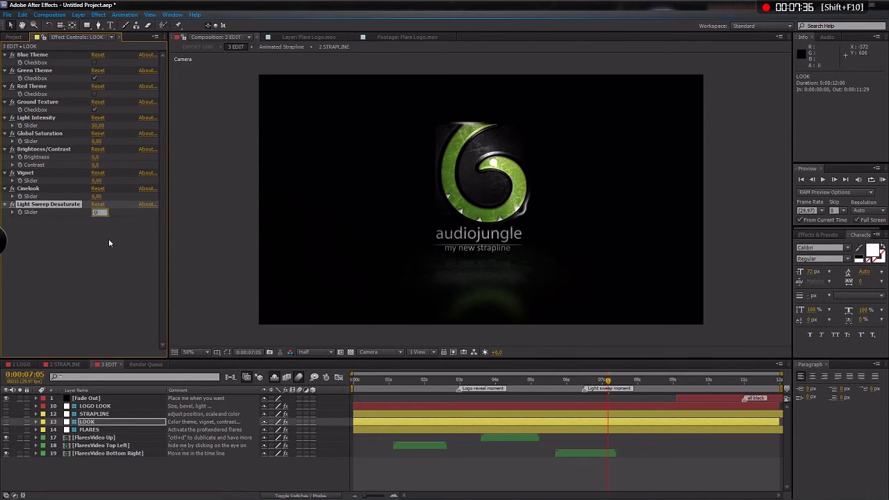
pyautogui.write('0')
pyautogui.press('Return')
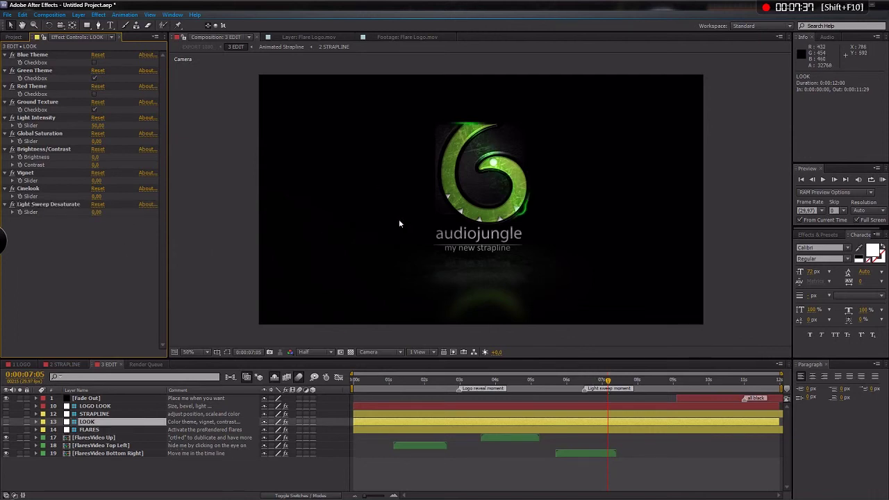
# - Preview the flares at 0:00:04:08 and 0:00:06:10, and shift the FlaresVideo Bottom Right layer to start at about 0:00:06:00
pyautogui.click(87, 430)
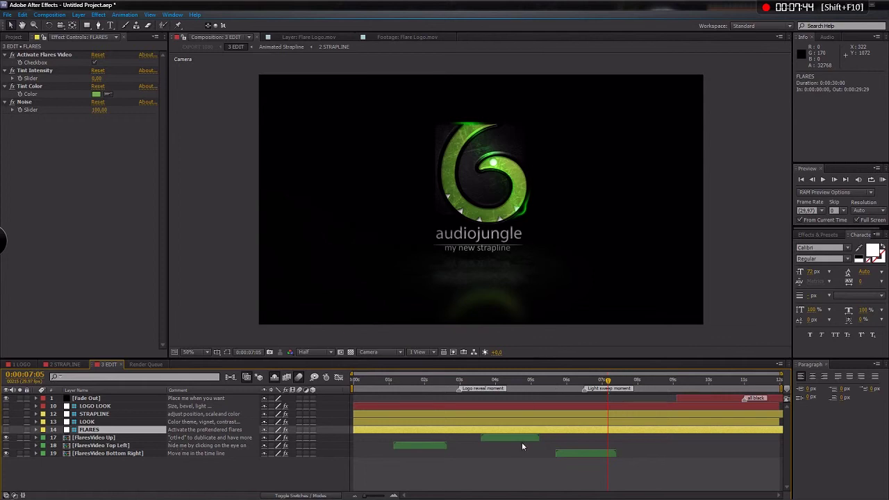
pyautogui.click(505, 381)
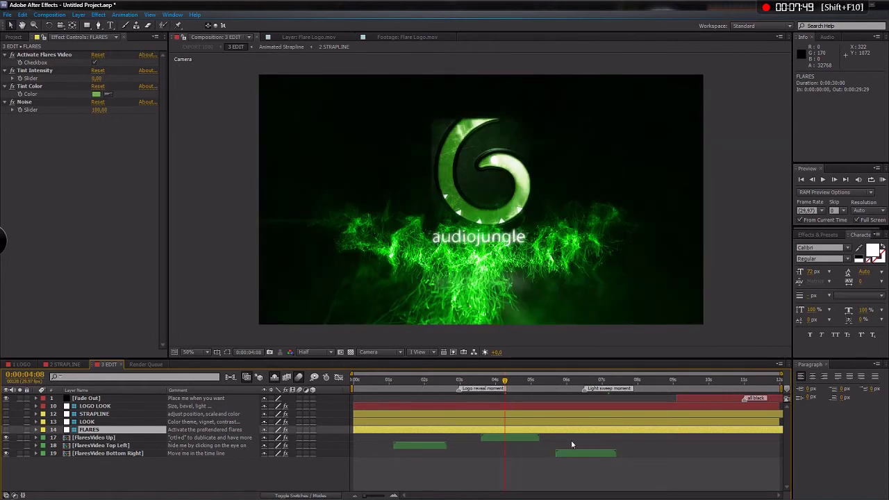
pyautogui.click(579, 381)
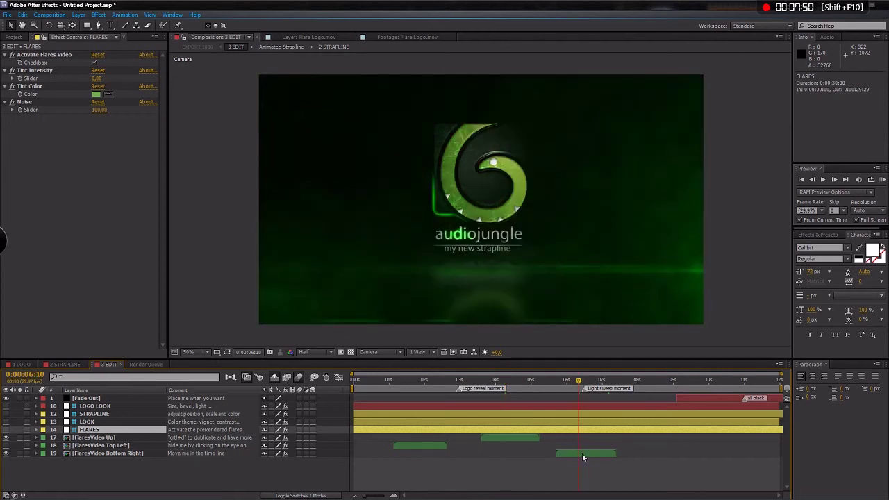
pyautogui.click(583, 453)
pyautogui.moveTo(595, 451); pyautogui.dragTo(616, 452)
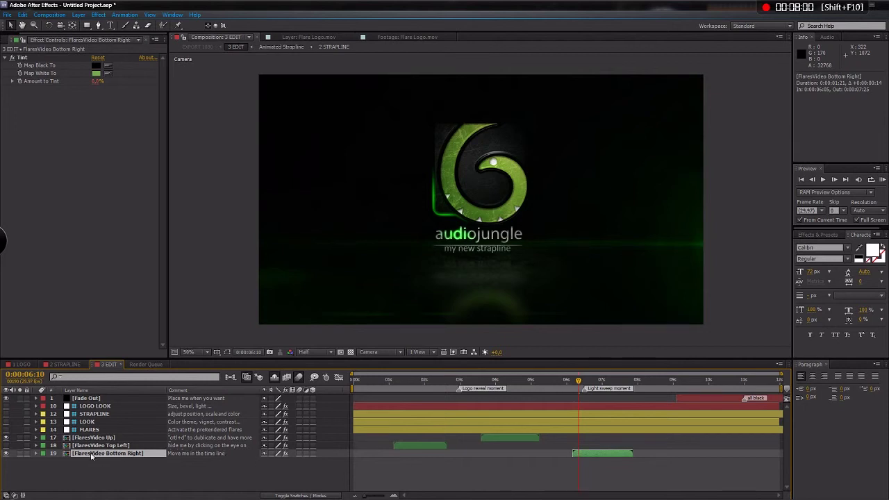
pyautogui.moveTo(593, 452); pyautogui.dragTo(589, 452)
# - Try a Rotation of 0° on the FlaresVideo Up layer, check it at 0:00:04:10, and return it to 180°
pyautogui.click(512, 436)
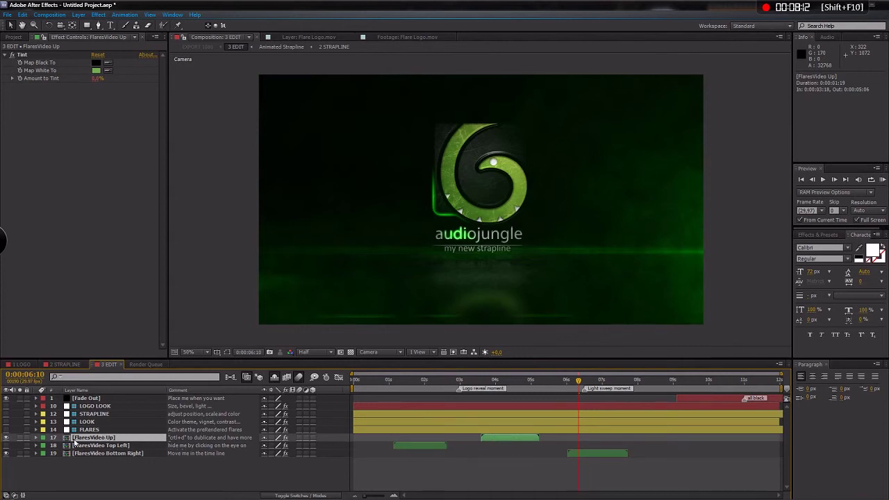
pyautogui.press('r')
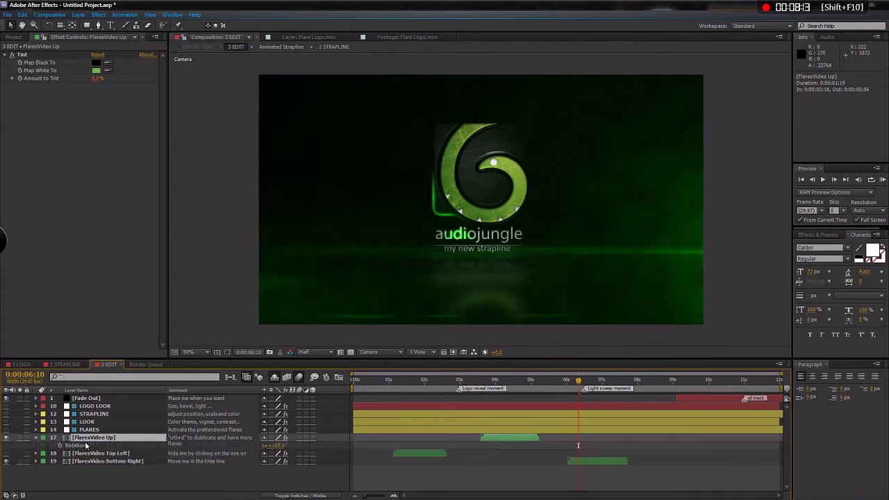
pyautogui.click(277, 446)
pyautogui.write('0')
pyautogui.press('Return')
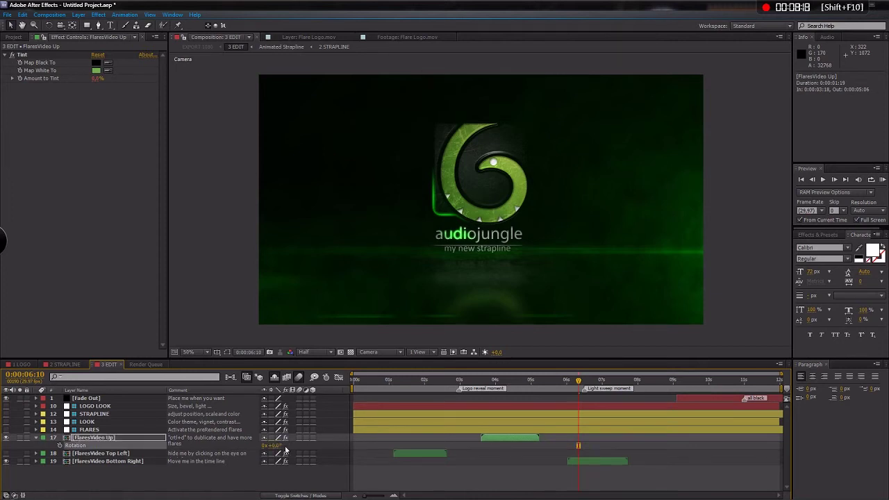
pyautogui.click(508, 387)
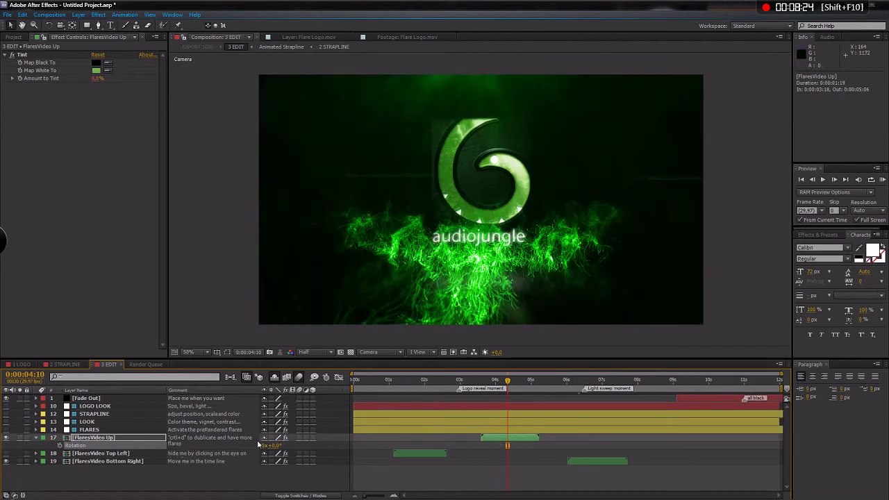
pyautogui.click(275, 445)
pyautogui.write('180')
pyautogui.press('Return')
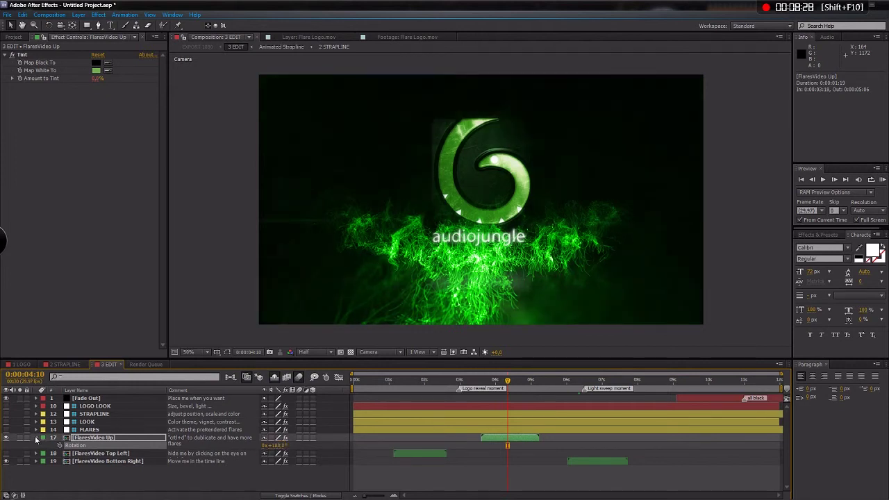
pyautogui.click(36, 437)
# - On the FLARES layer, briefly turn Activate Flares Video off and on again, and change the Tint Color to blue
pyautogui.click(90, 430)
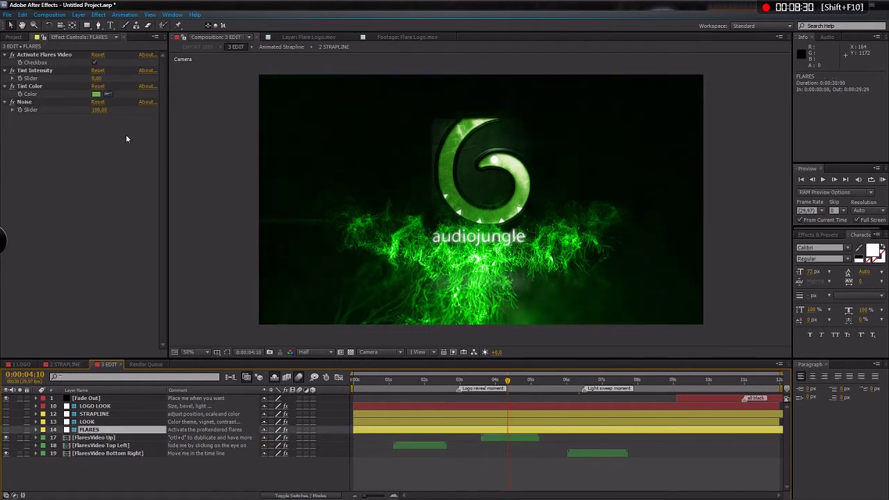
pyautogui.click(95, 63)
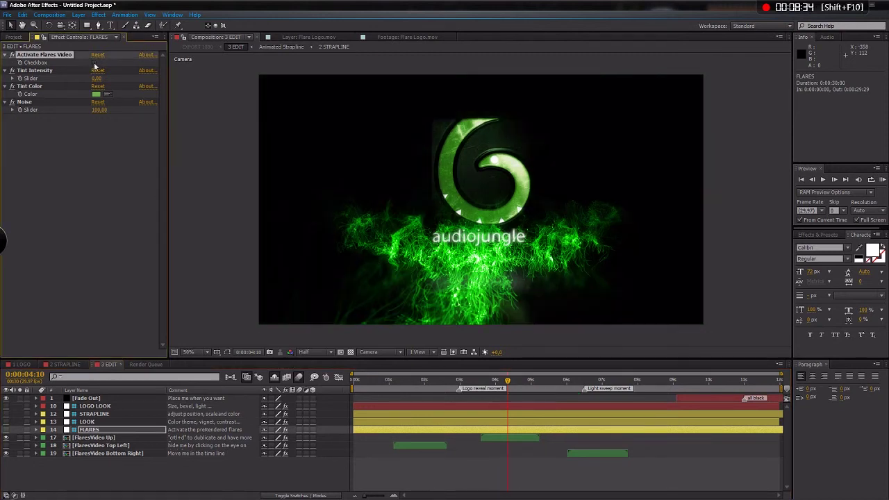
pyautogui.click(95, 63)
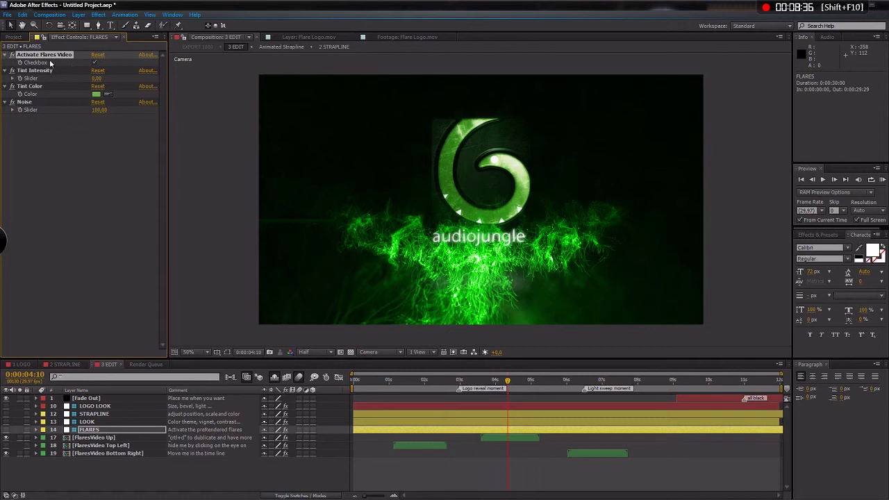
pyautogui.click(96, 94)
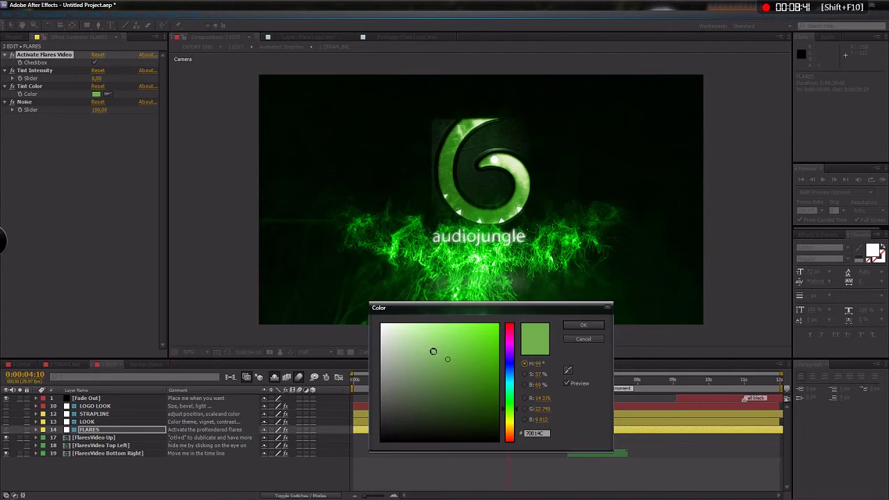
pyautogui.click(511, 373)
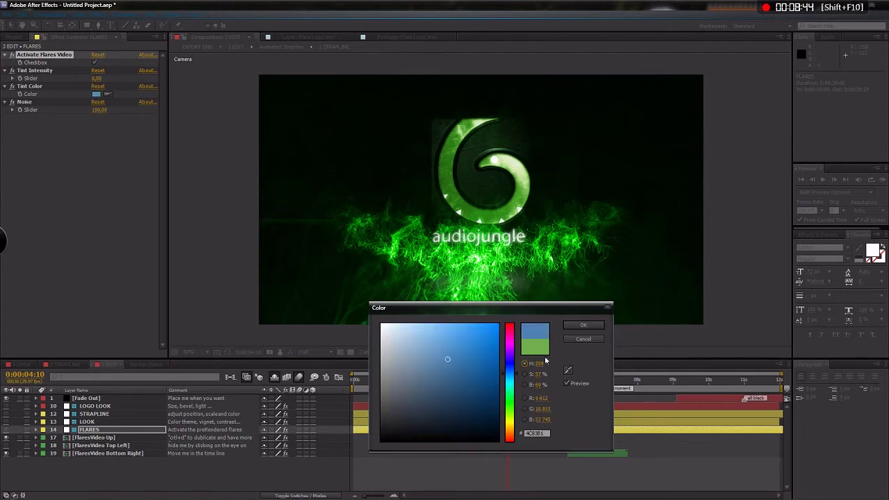
pyautogui.click(587, 325)
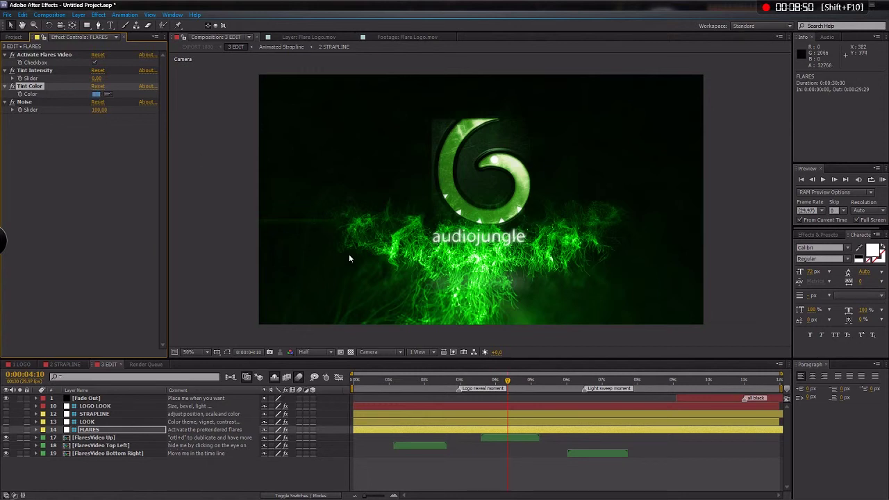
# - Try a Tint Intensity of 100 on the flares at 0:00:06:20, and return it to 0
pyautogui.moveTo(98, 78)
pyautogui.mouseDown()
pyautogui.moveTo(146, 80)
pyautogui.moveTo(67, 82)
pyautogui.moveTo(101, 82)
pyautogui.mouseUp()
pyautogui.click(591, 384)
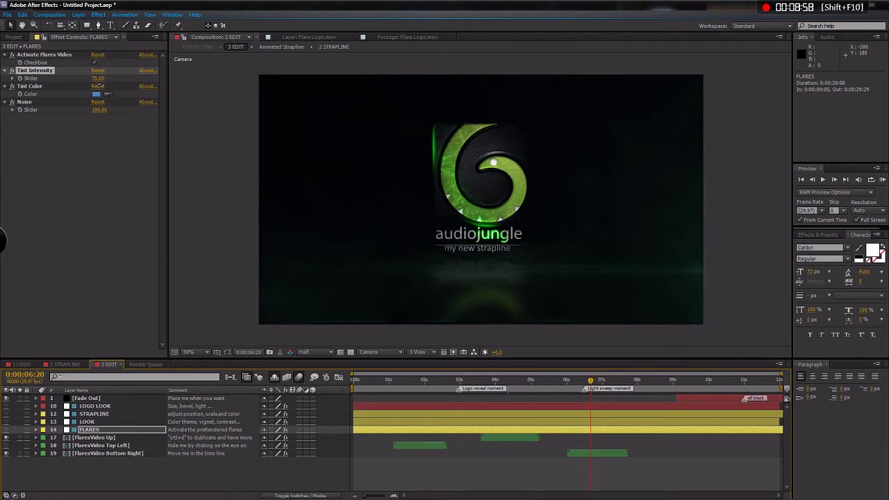
pyautogui.click(99, 78)
pyautogui.write('10')
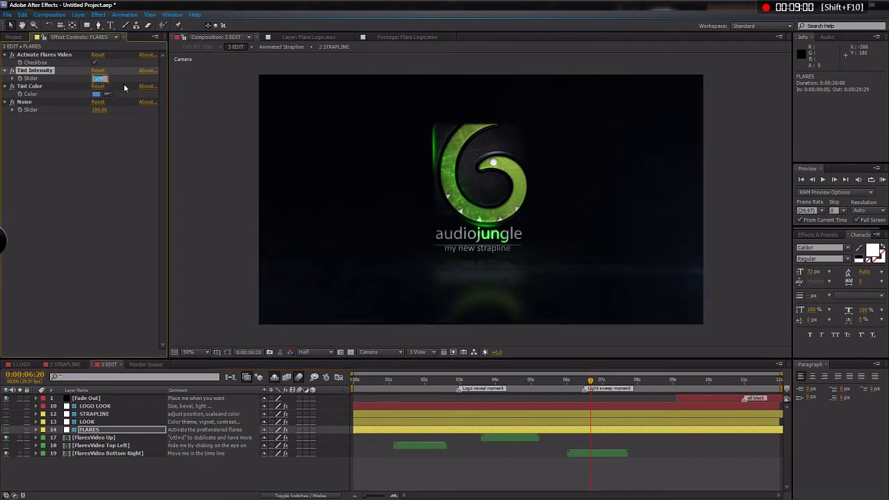
pyautogui.write('0')
pyautogui.press('Return')
pyautogui.click(100, 80)
pyautogui.write('0')
pyautogui.press('Return')
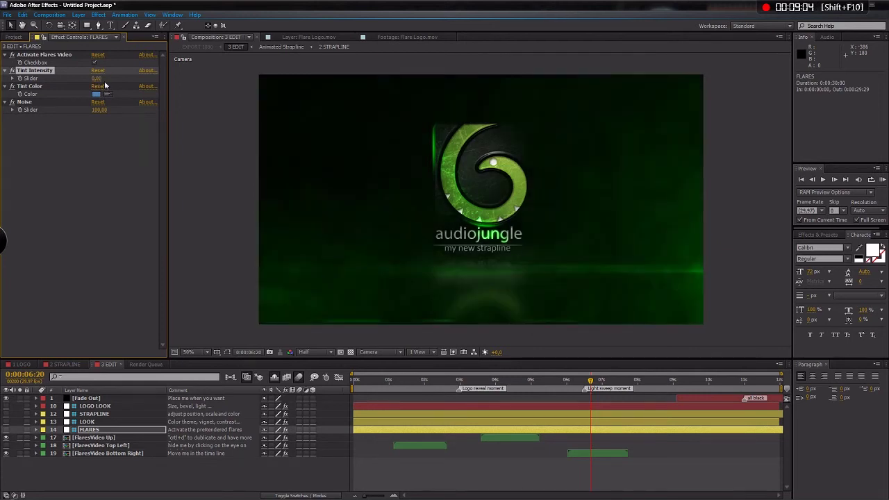
# - Set the FLARES layer's Noise to 0 and preview the composition at 0:00:05:24
pyautogui.moveTo(98, 109); pyautogui.dragTo(40, 113)
pyautogui.click(99, 110)
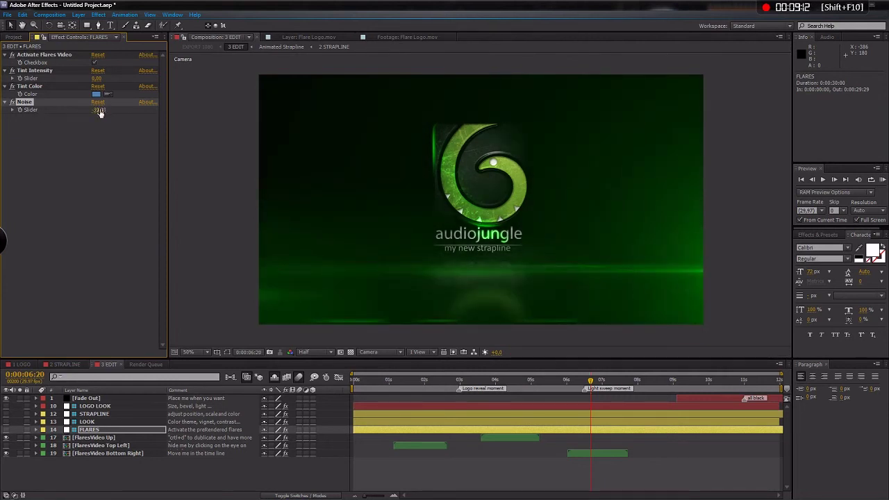
pyautogui.write('0')
pyautogui.press('Return')
pyautogui.moveTo(572, 382); pyautogui.dragTo(560, 382)
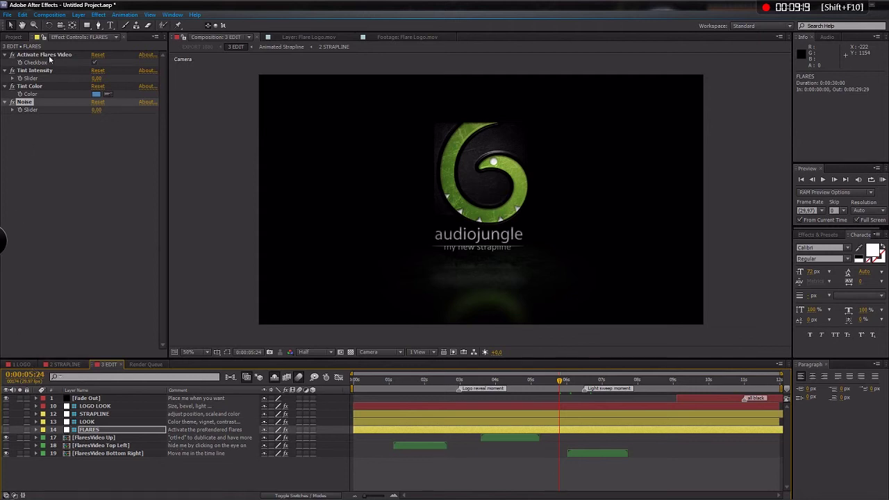
# - Open the 4 MUSIC (Optional) composition from the project
pyautogui.click(14, 37)
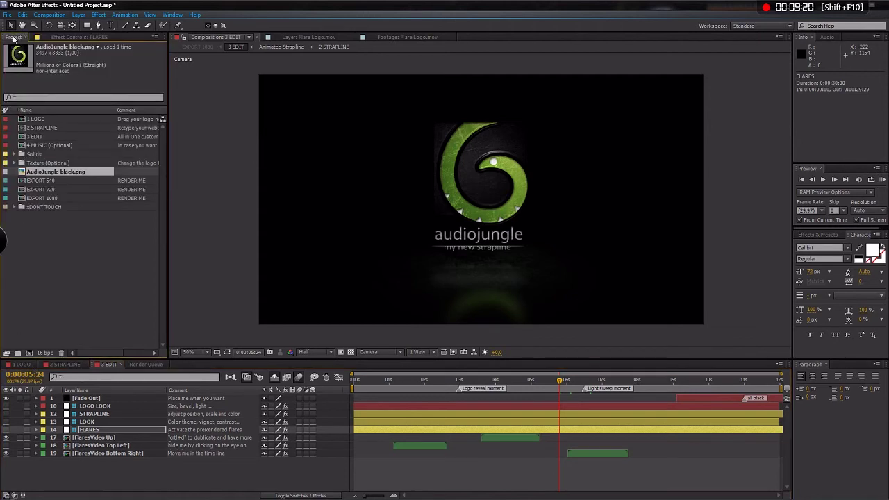
pyautogui.click(46, 146)
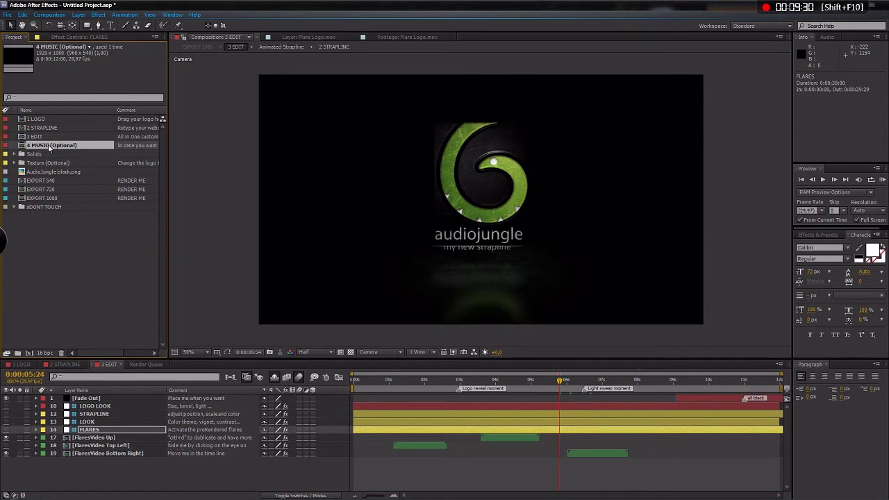
pyautogui.doubleClick(49, 146)
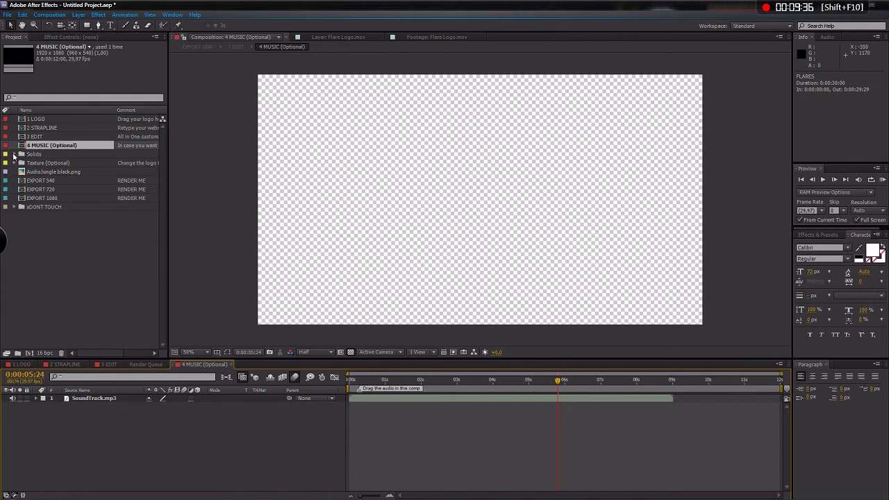
# - Return to the 3 EDIT composition, expand the Texture (Optional) folder in the project, and open its GROUND TEXTURE composition
pyautogui.click(34, 164)
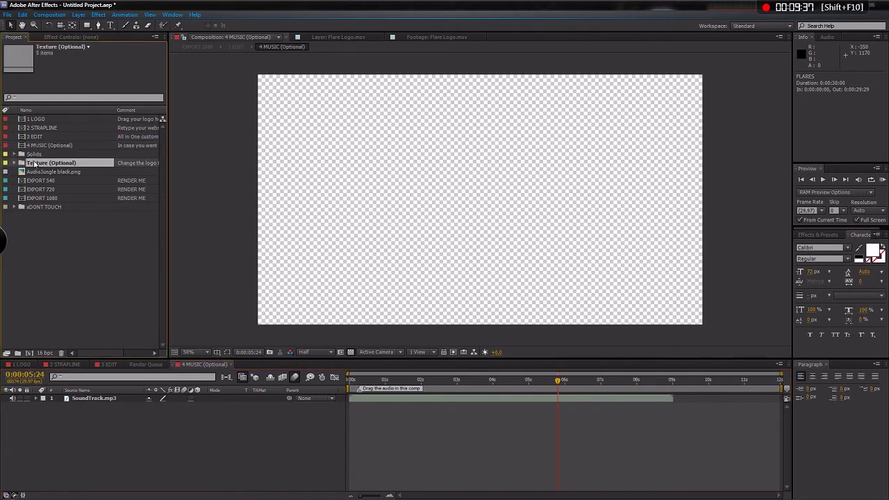
pyautogui.click(138, 365)
pyautogui.click(109, 365)
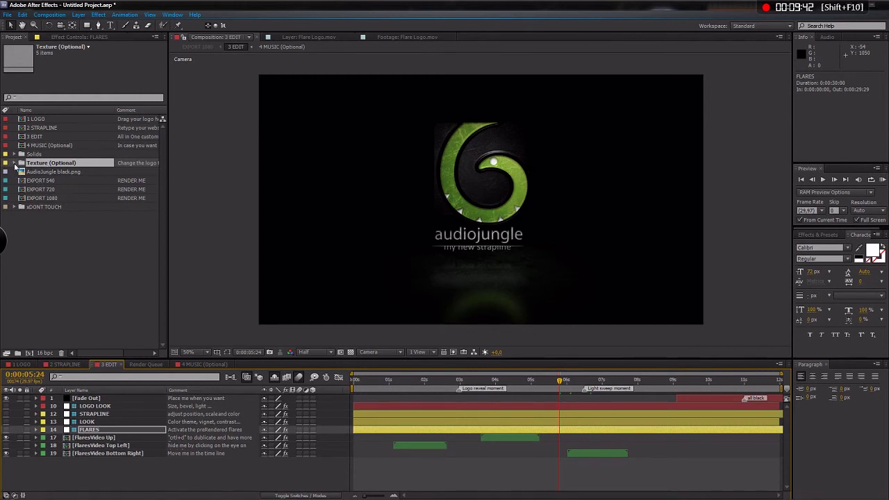
pyautogui.click(16, 164)
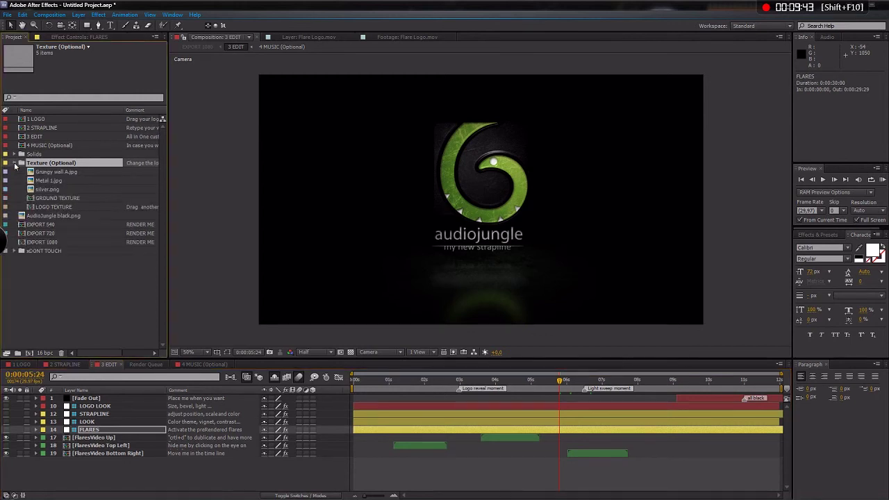
pyautogui.click(51, 190)
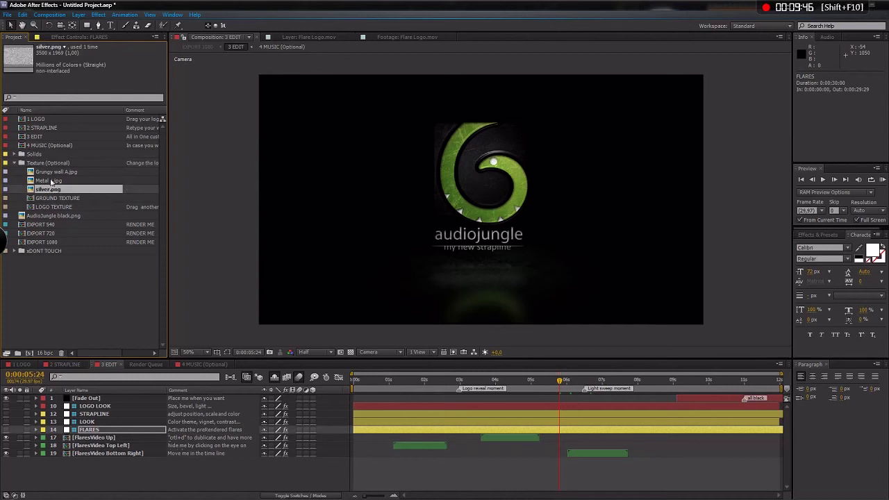
pyautogui.click(51, 199)
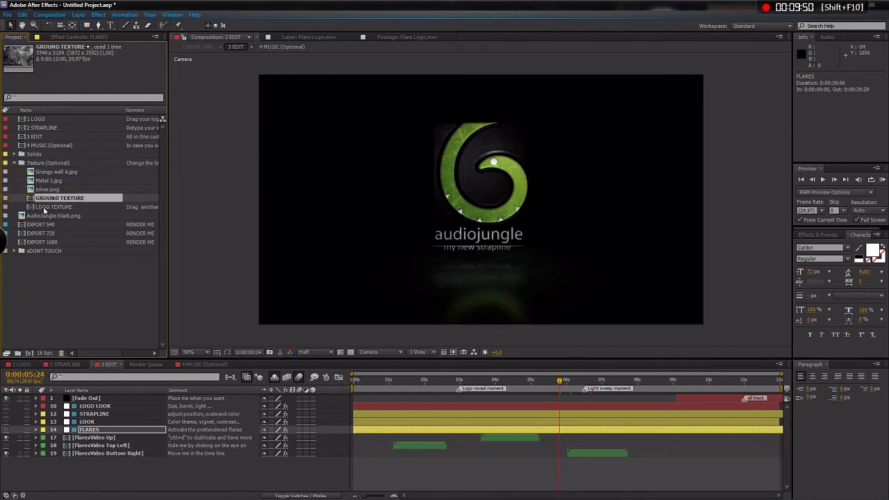
pyautogui.doubleClick(50, 200)
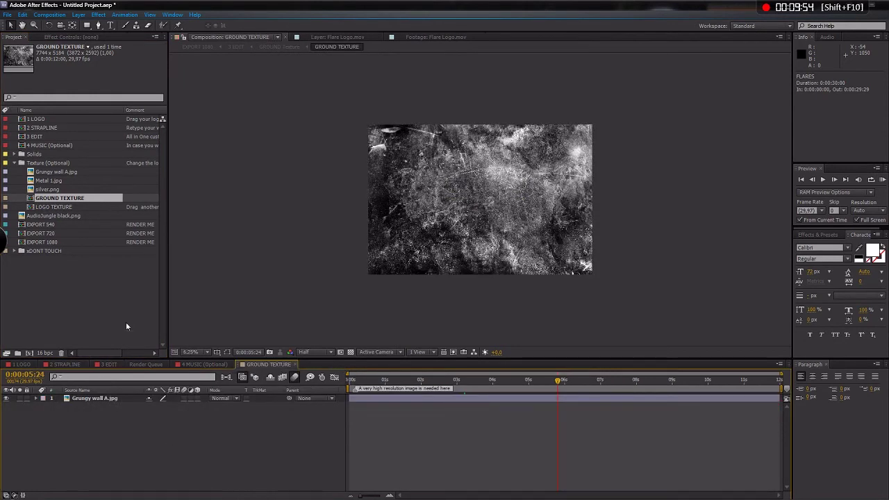
# - Collapse the Texture (Optional) folder and open the EXPORT 1080 composition from among the export compositions
pyautogui.click(13, 163)
pyautogui.click(41, 198)
pyautogui.click(42, 189)
pyautogui.click(41, 181)
pyautogui.click(44, 190)
pyautogui.click(45, 199)
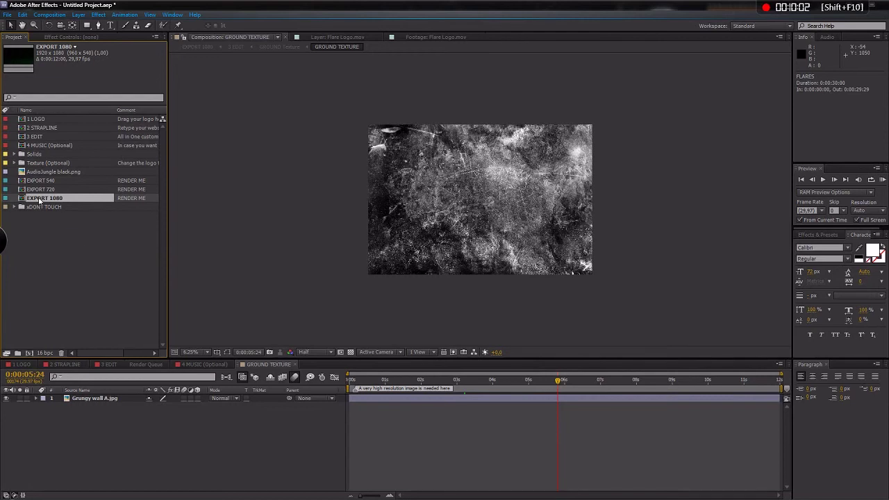
pyautogui.doubleClick(40, 200)
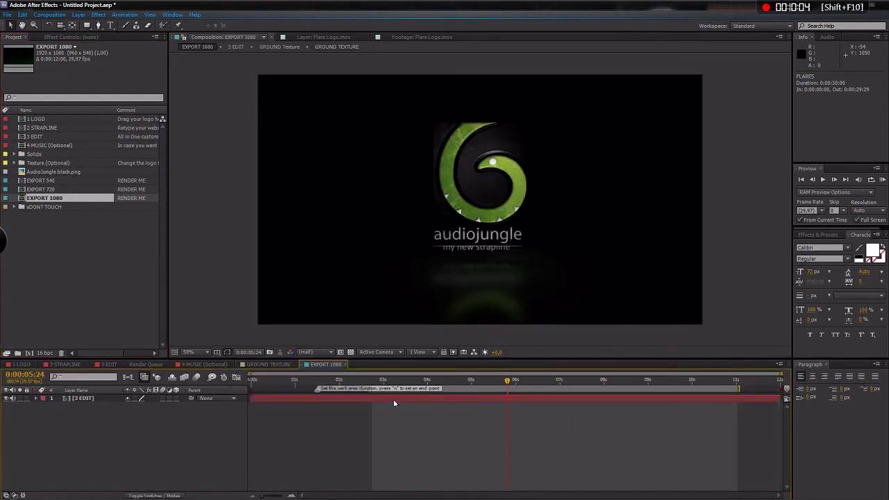
# - Add EXPORT 1080 to the render queue and enable Audio Output in its AVI output module settings
pyautogui.click(56, 15)
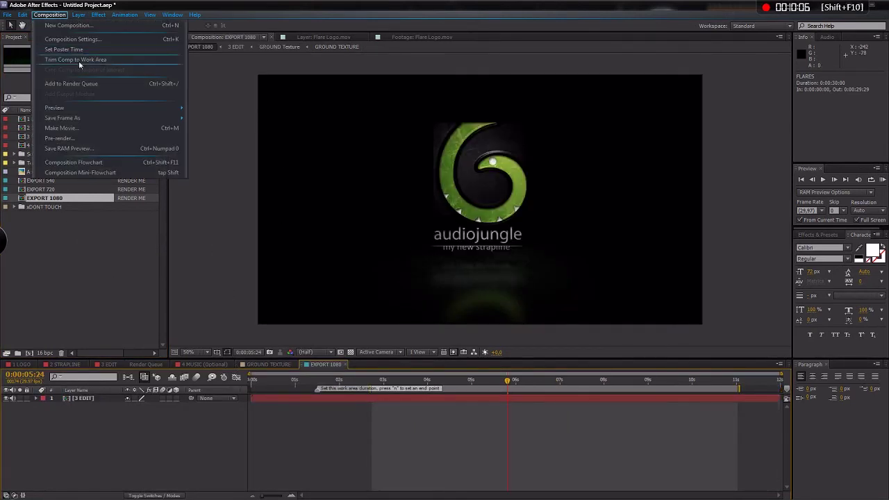
pyautogui.click(84, 85)
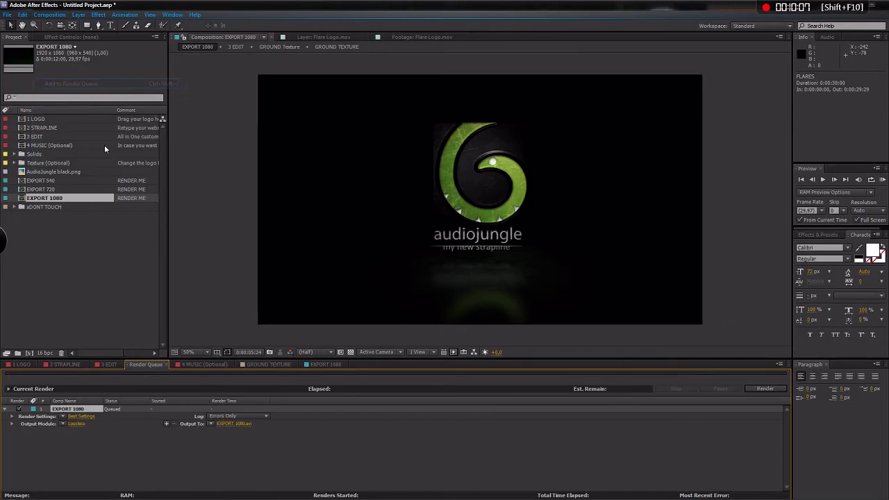
pyautogui.click(78, 423)
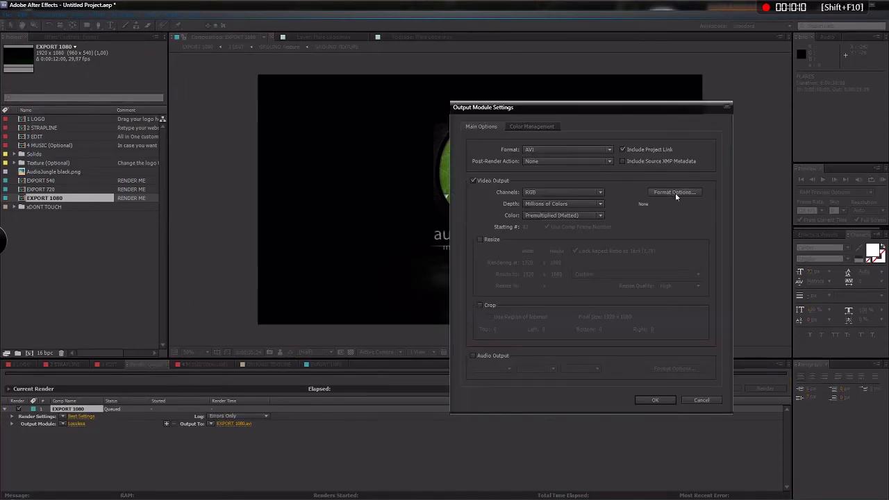
pyautogui.click(472, 355)
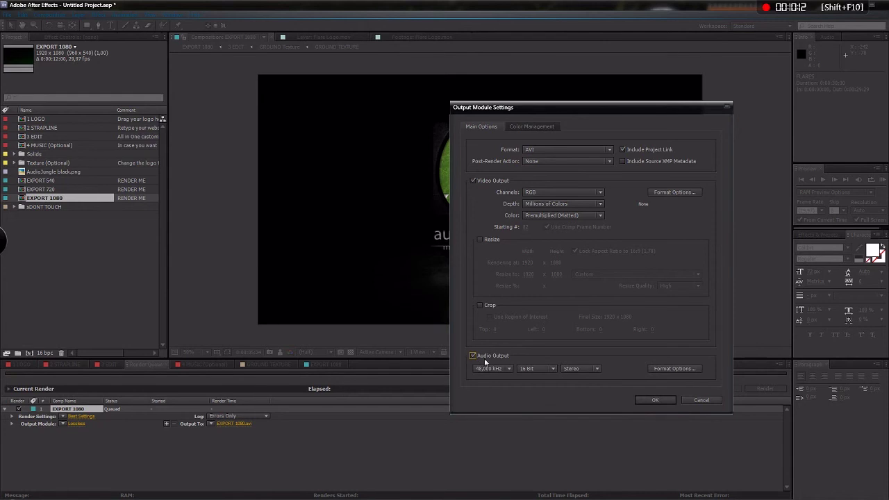
pyautogui.click(654, 401)
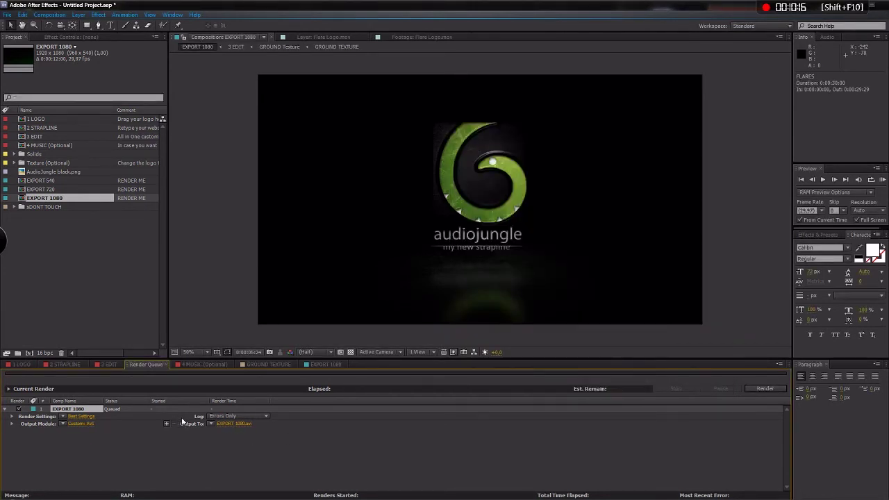
# - In the 3 EDIT composition, shift the Fade Out layer earlier so its all black marker sits at 0:00:10:00
pyautogui.click(113, 365)
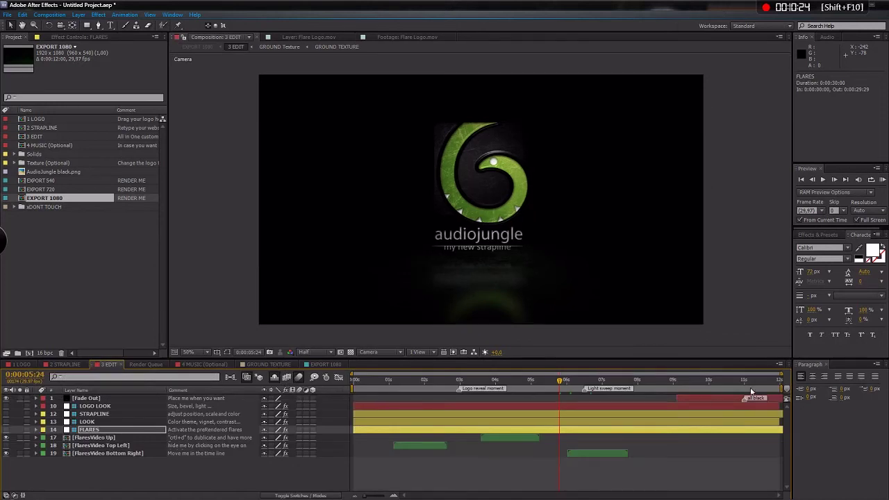
pyautogui.moveTo(744, 381); pyautogui.dragTo(684, 402)
pyautogui.click(716, 399)
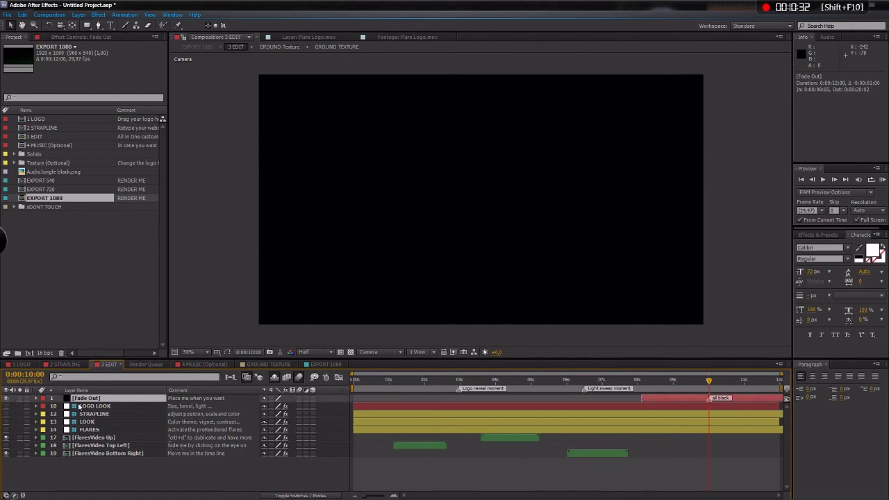
pyautogui.click(7, 399)
# - Set the EXPORT 1080 work area to run from 0:00:00:00 to 0:00:09:29, and return the current time to the start
pyautogui.click(325, 364)
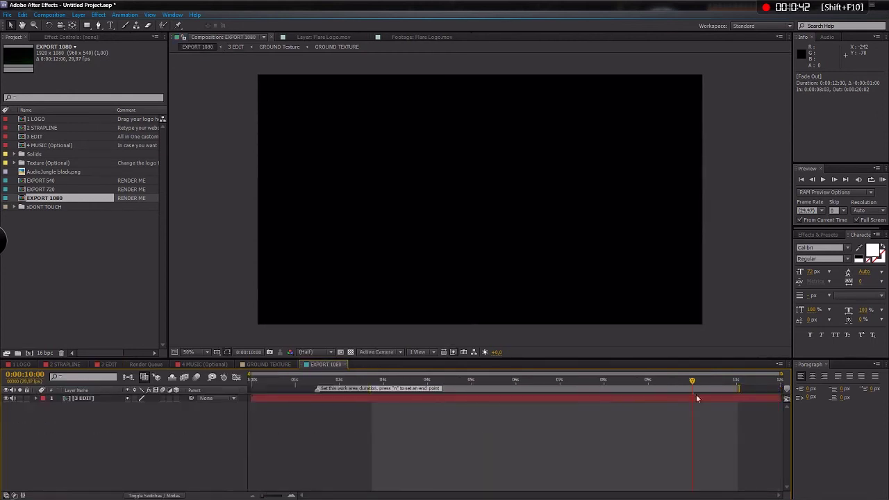
pyautogui.moveTo(737, 388); pyautogui.dragTo(693, 386)
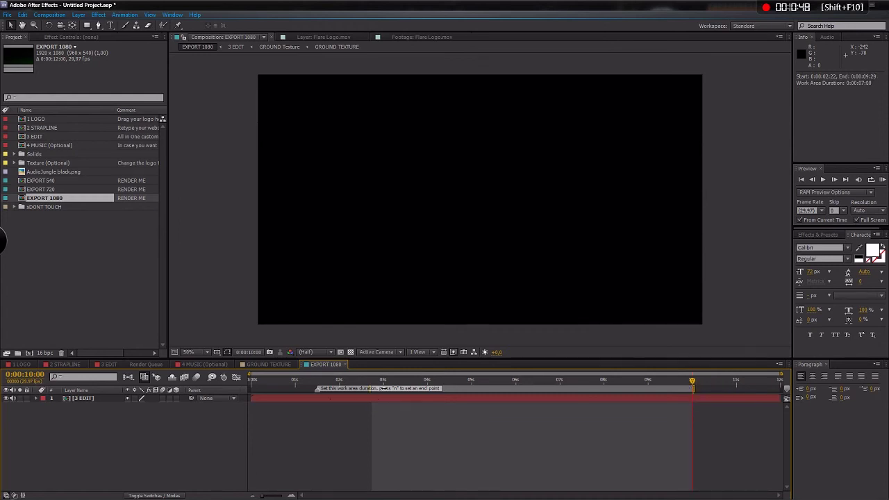
pyautogui.moveTo(370, 389); pyautogui.dragTo(233, 389)
pyautogui.click(252, 381)
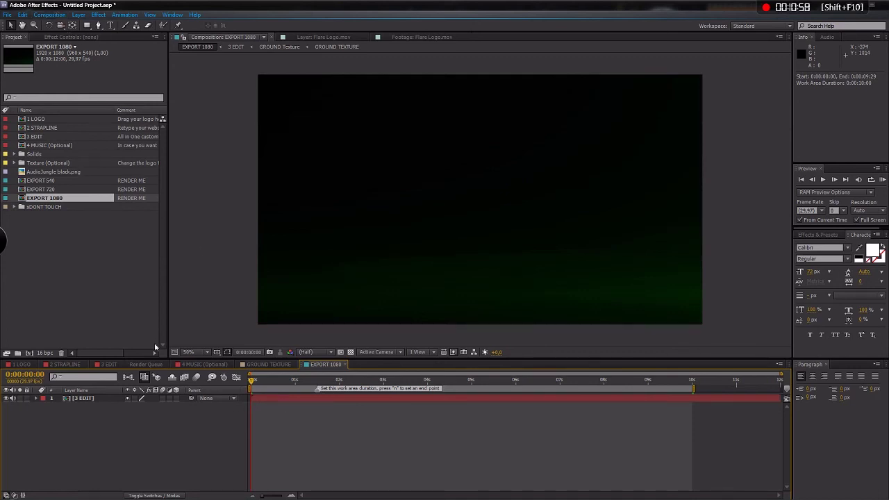
# - Review the queued EXPORT 1080 render item, and preview the 3 EDIT composition at 0:00:03:27
pyautogui.click(145, 365)
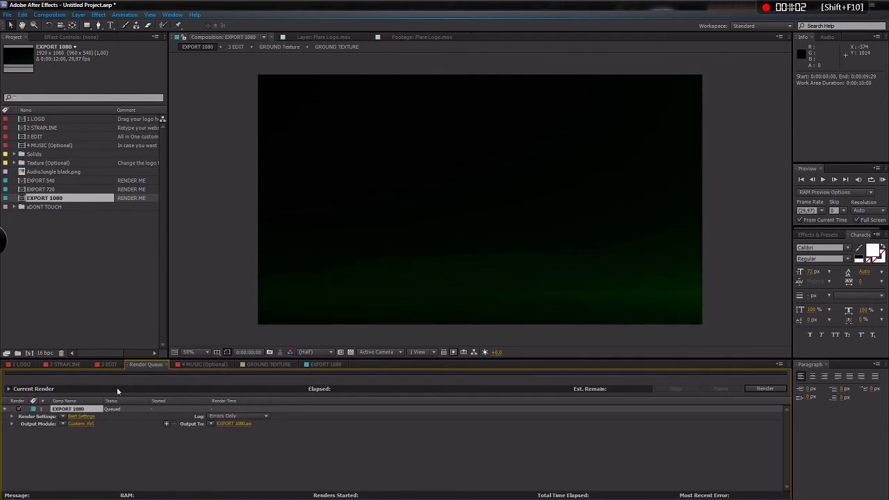
pyautogui.click(331, 364)
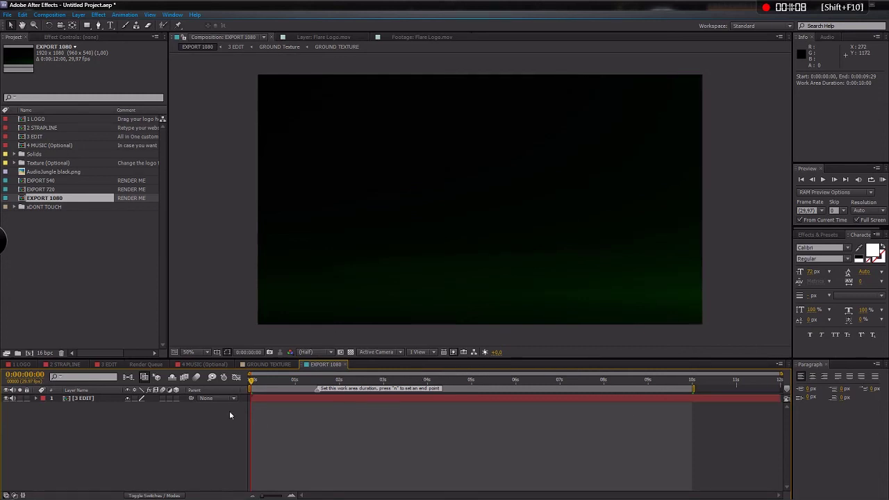
pyautogui.click(109, 365)
pyautogui.moveTo(472, 380); pyautogui.dragTo(492, 380)
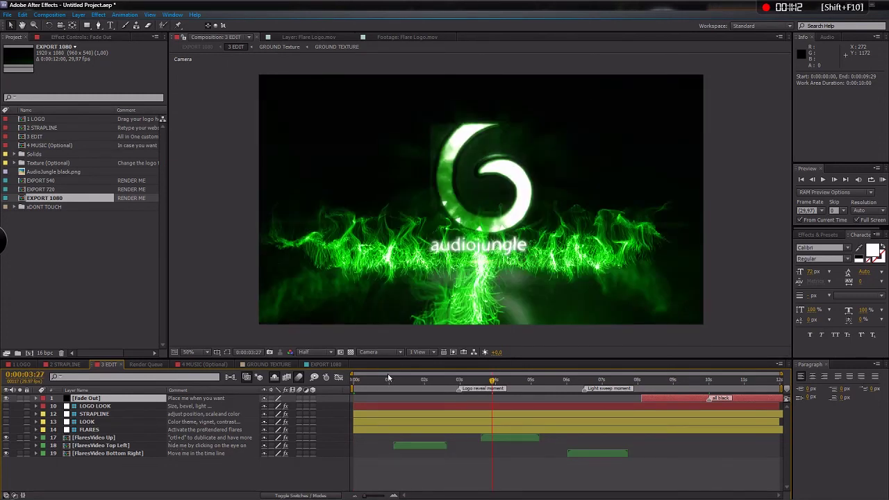